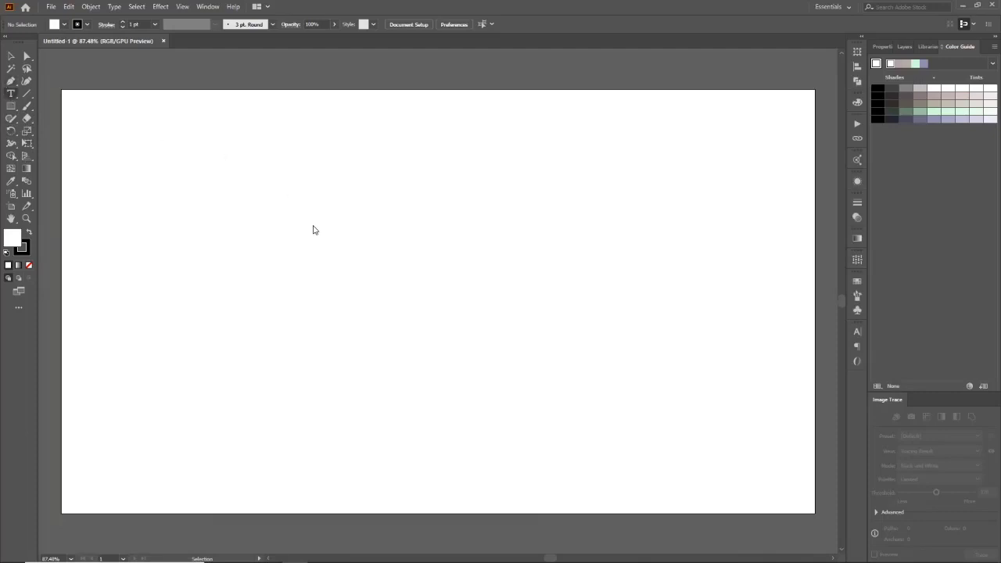
# Step: Create an area type frame with placeholder text and widen it across the artboard
pyautogui.moveTo(266, 212); pyautogui.dragTo(332, 298)
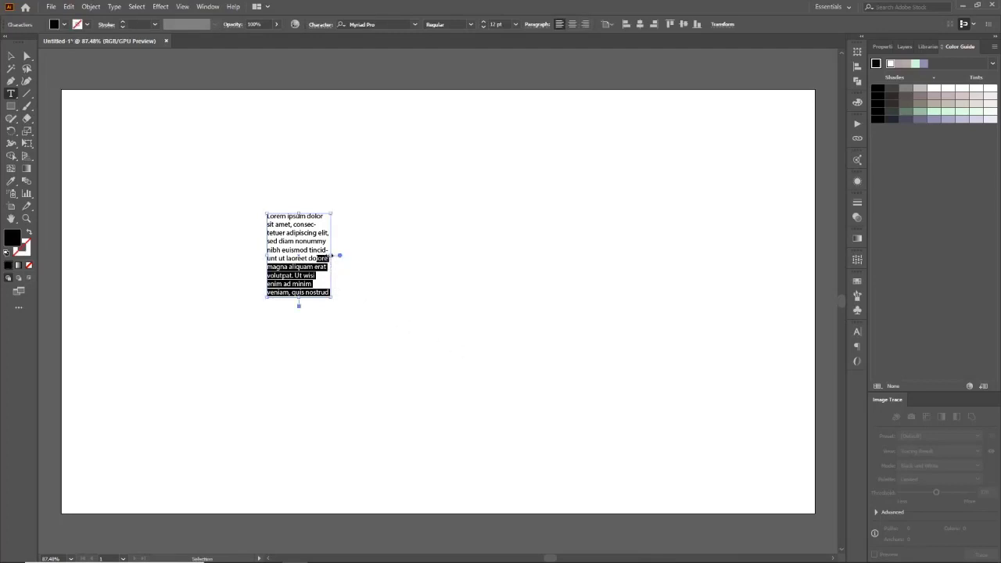
pyautogui.moveTo(331, 256); pyautogui.dragTo(700, 286)
pyautogui.keyDown('ctrl'); pyautogui.click(358, 262); pyautogui.keyUp('ctrl')
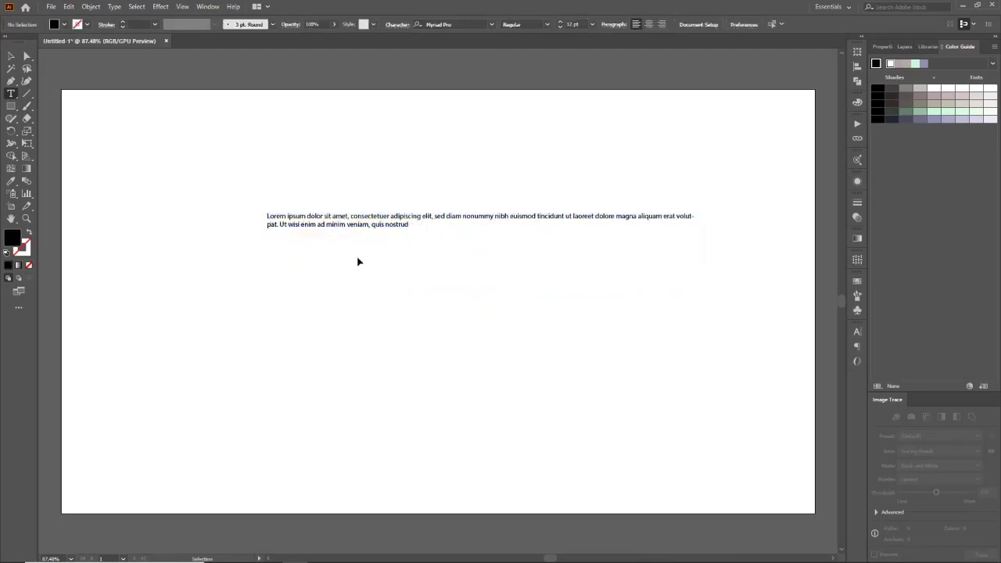
# Step: Replace the placeholder text with the word WAVES
pyautogui.tripleClick(363, 226)
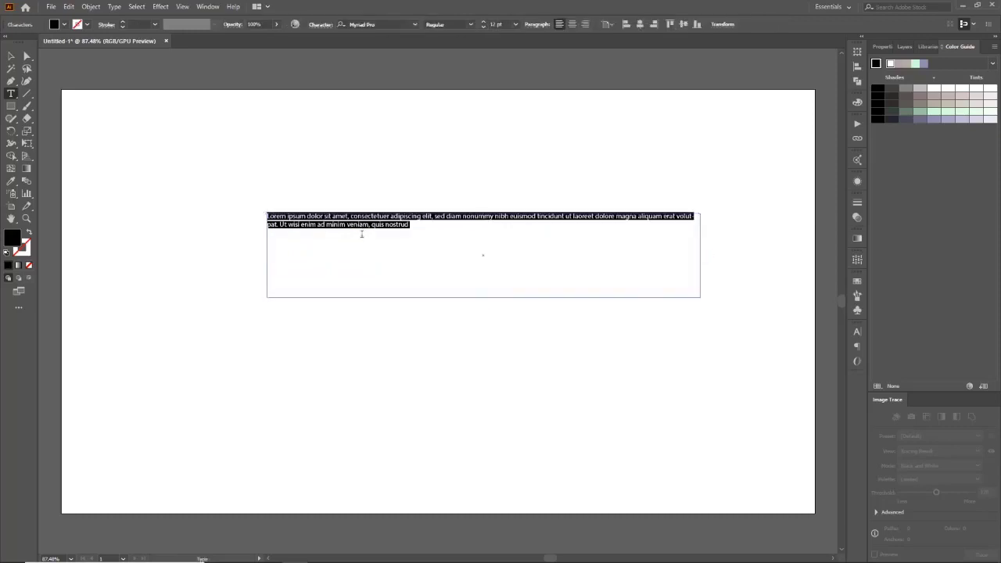
pyautogui.write('WA')
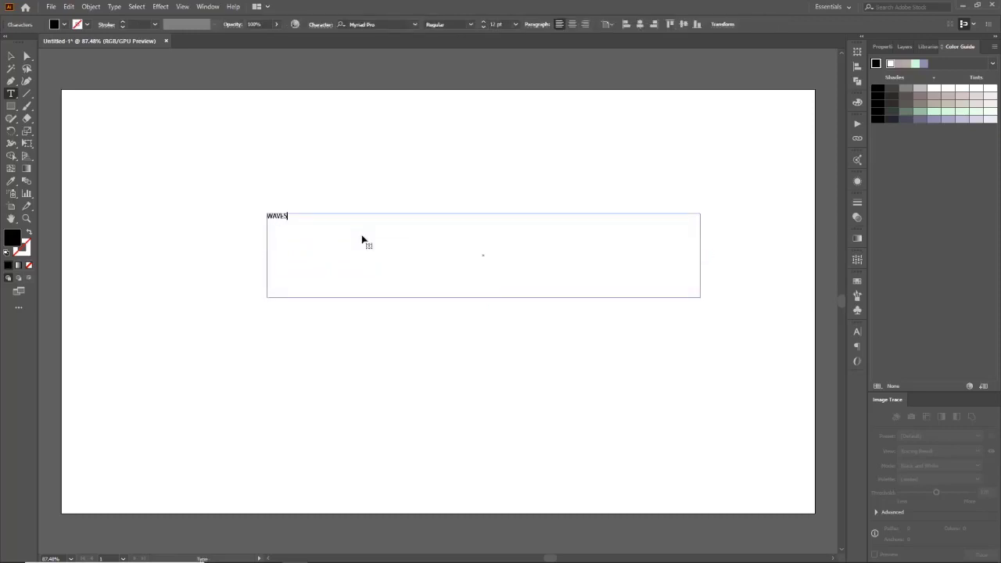
pyautogui.write('VES')
# Step: Increase the font size of WAVES and enlarge the text frame so the whole word fits
pyautogui.hotkey('ctrl', 'a')
pyautogui.click(494, 21)
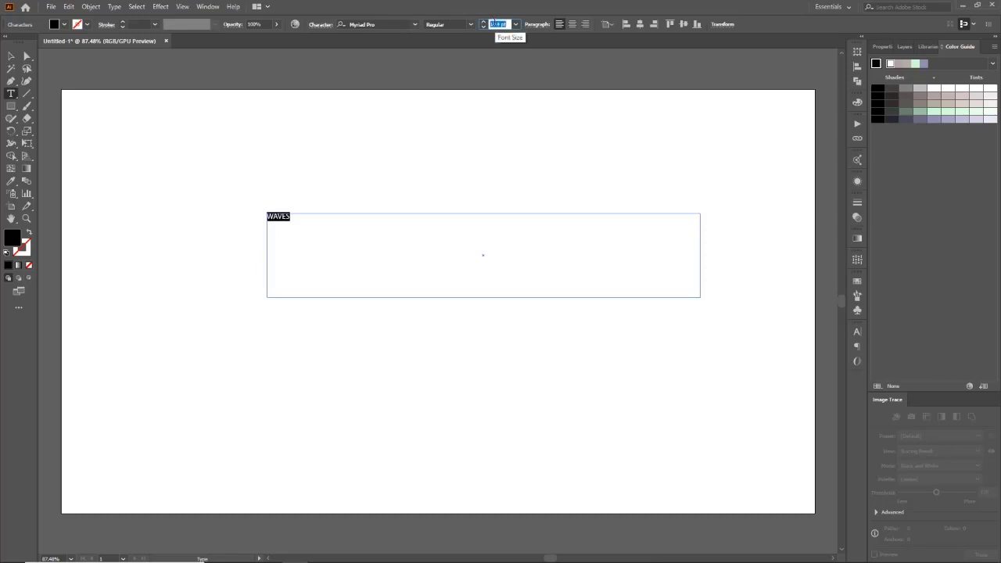
pyautogui.scroll(20, 494, 21)
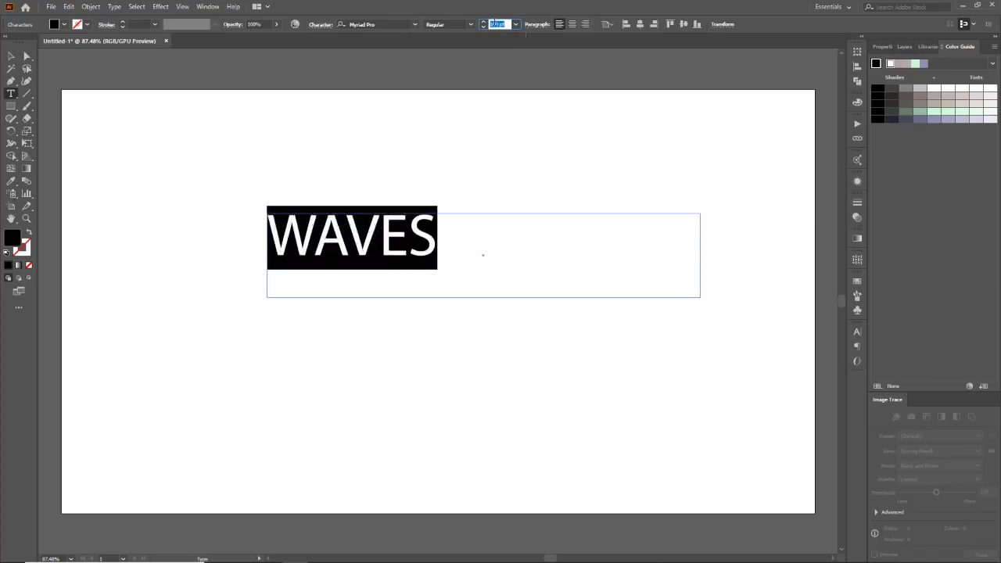
pyautogui.scroll(20, 493, 21)
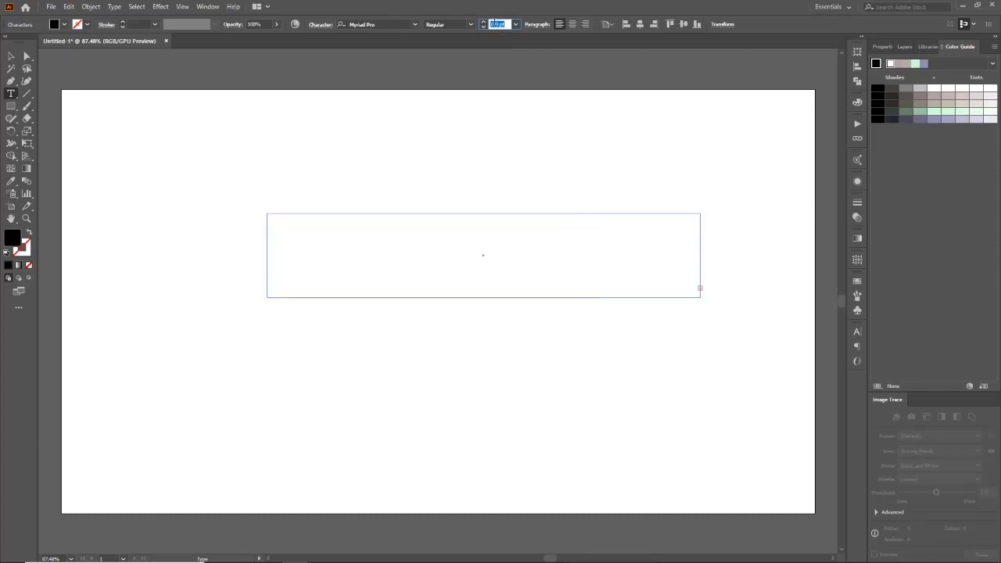
pyautogui.press('ctrl')
pyautogui.moveTo(699, 298); pyautogui.dragTo(797, 404)
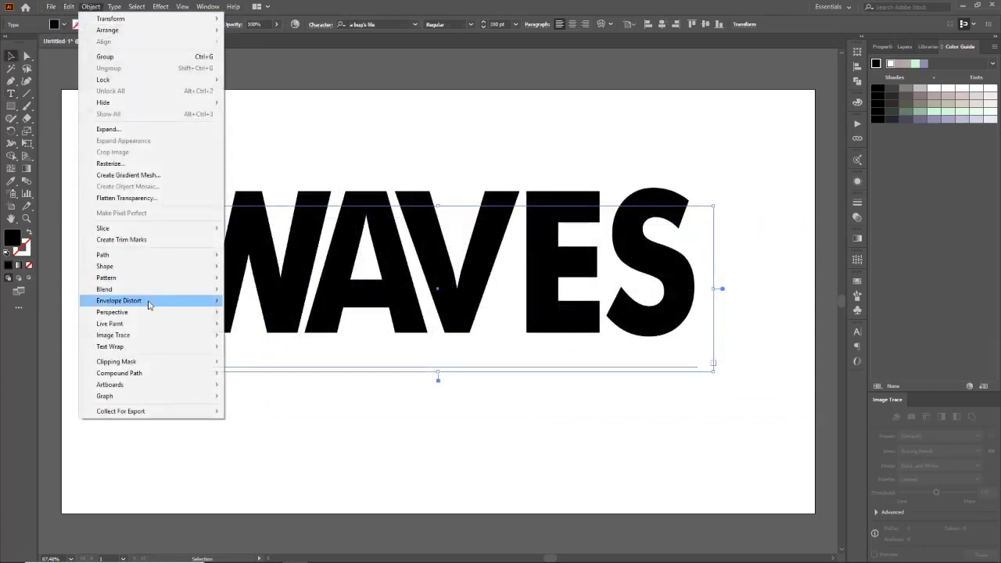
# Step: Apply Envelope Distort Make with Mesh to the text with 6 rows and 4 columns
pyautogui.moveTo(168, 283)
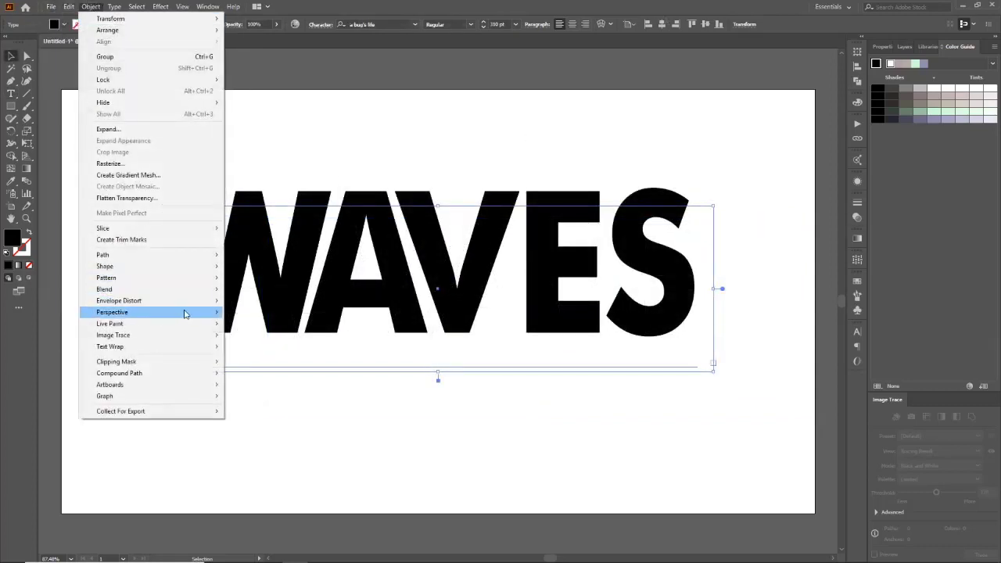
pyautogui.moveTo(211, 301)
pyautogui.click(306, 314)
pyautogui.click(453, 315)
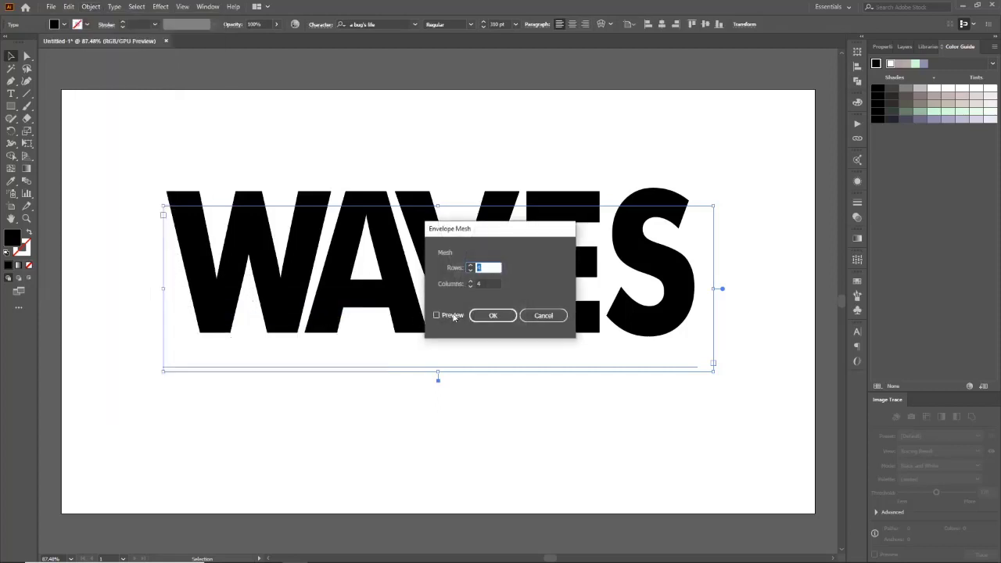
pyautogui.click(485, 267)
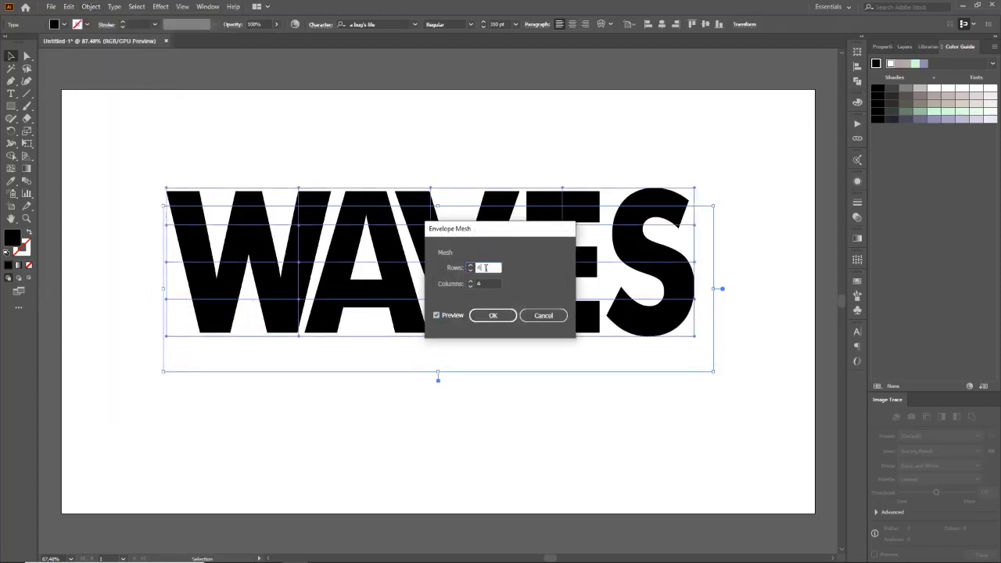
pyautogui.press('Up')
pyautogui.press('Up')
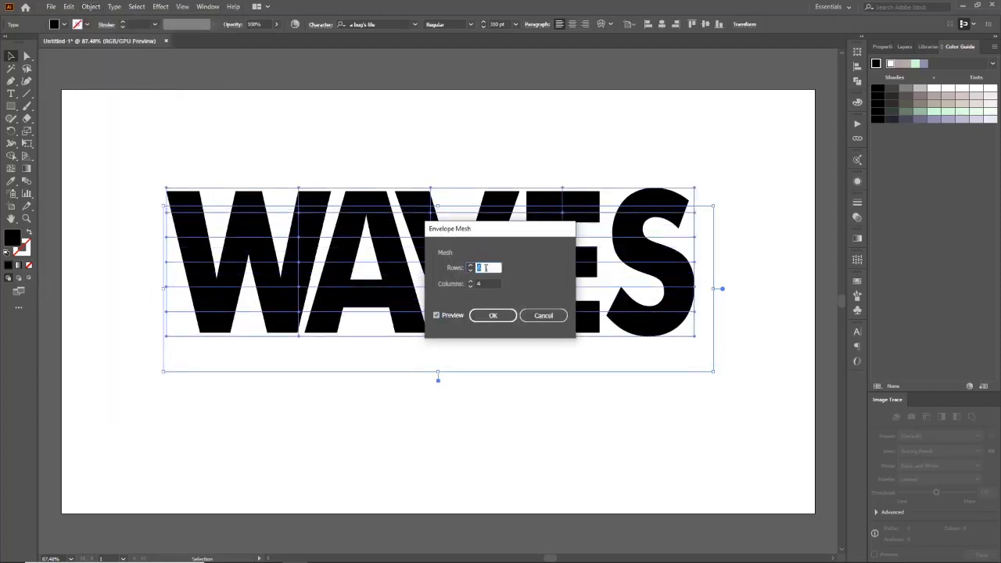
pyautogui.click(493, 316)
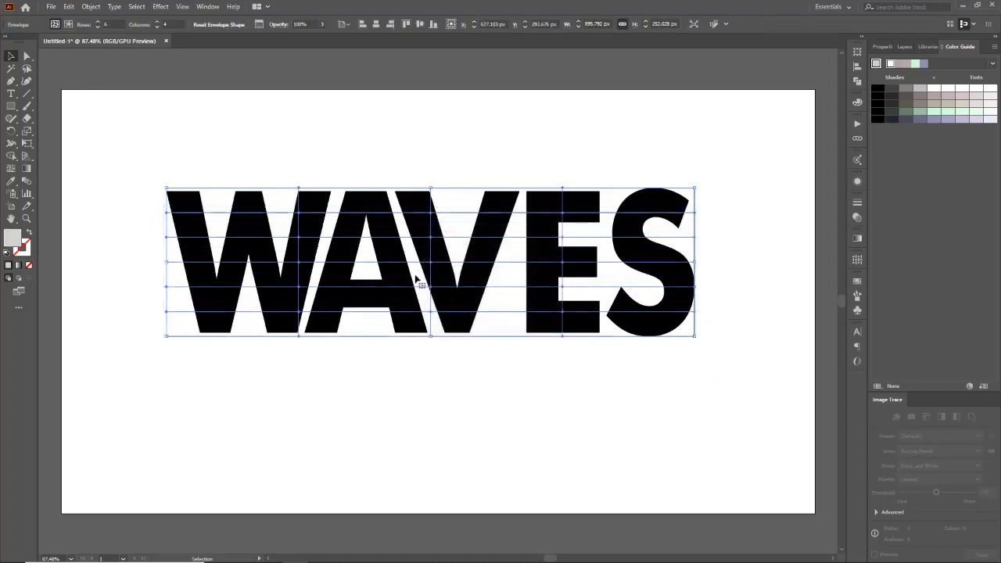
# Step: Reset the envelope mesh to 6 rows and 1 column, keeping the envelope shape
pyautogui.click(92, 7)
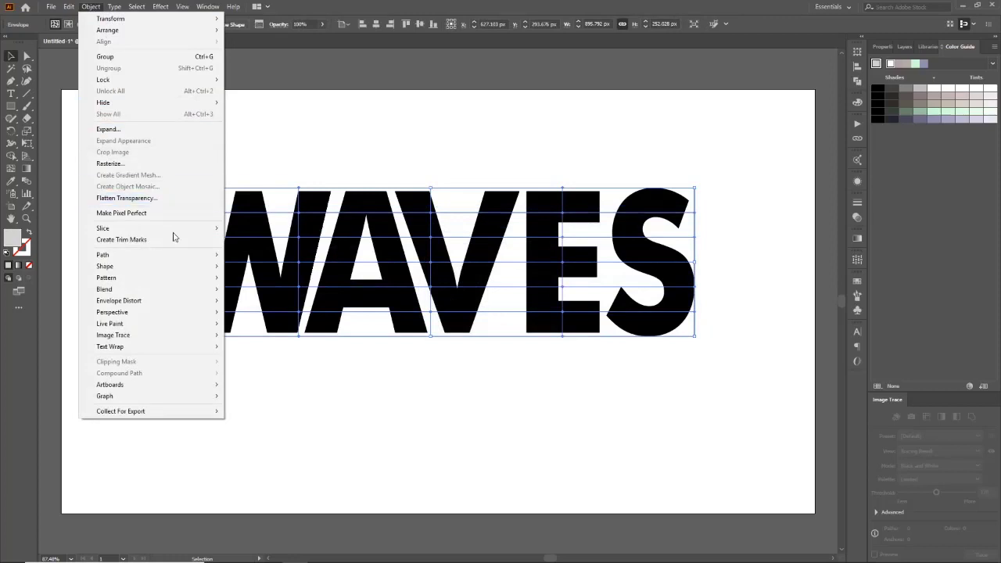
pyautogui.moveTo(181, 300)
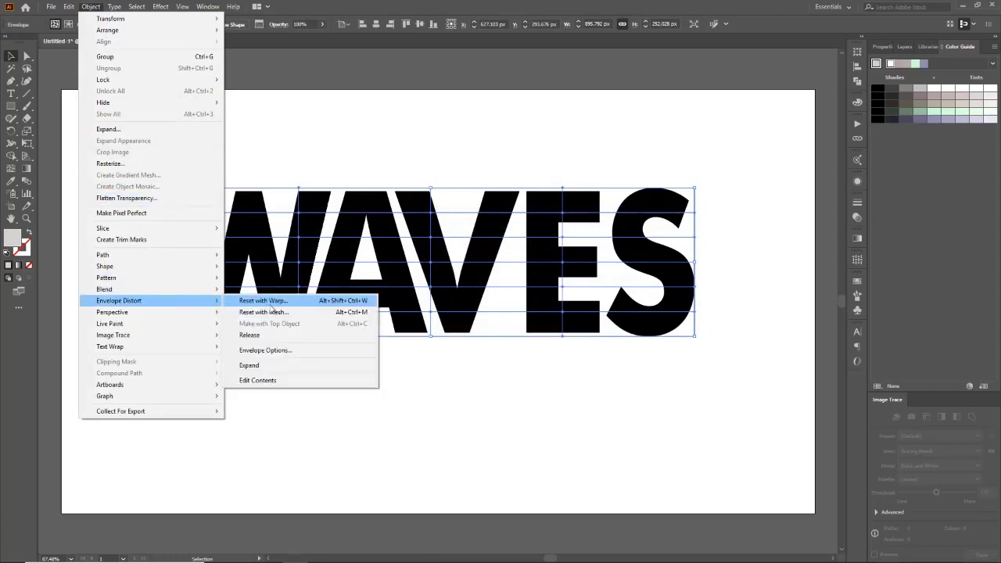
pyautogui.click(316, 312)
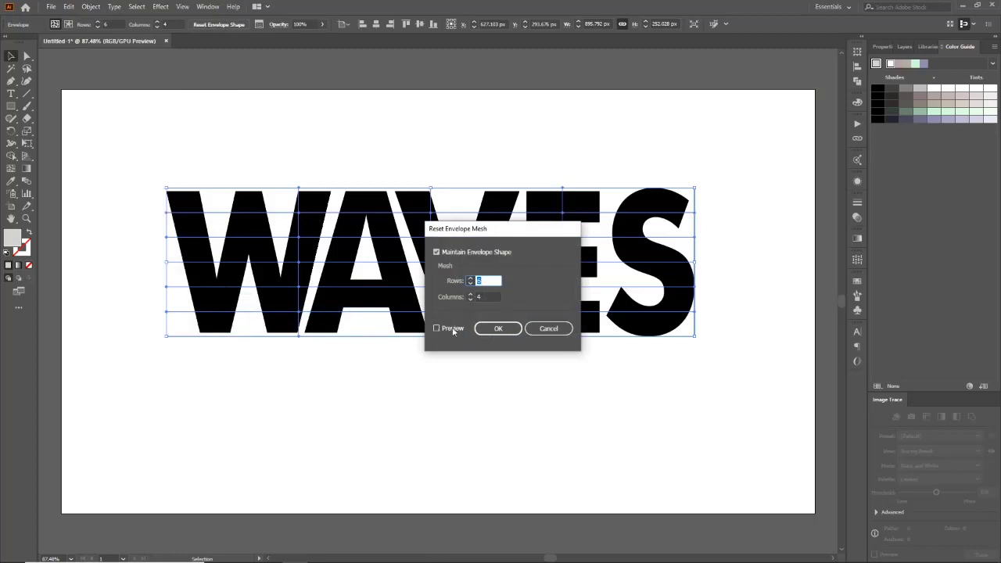
pyautogui.click(450, 329)
pyautogui.doubleClick(498, 294)
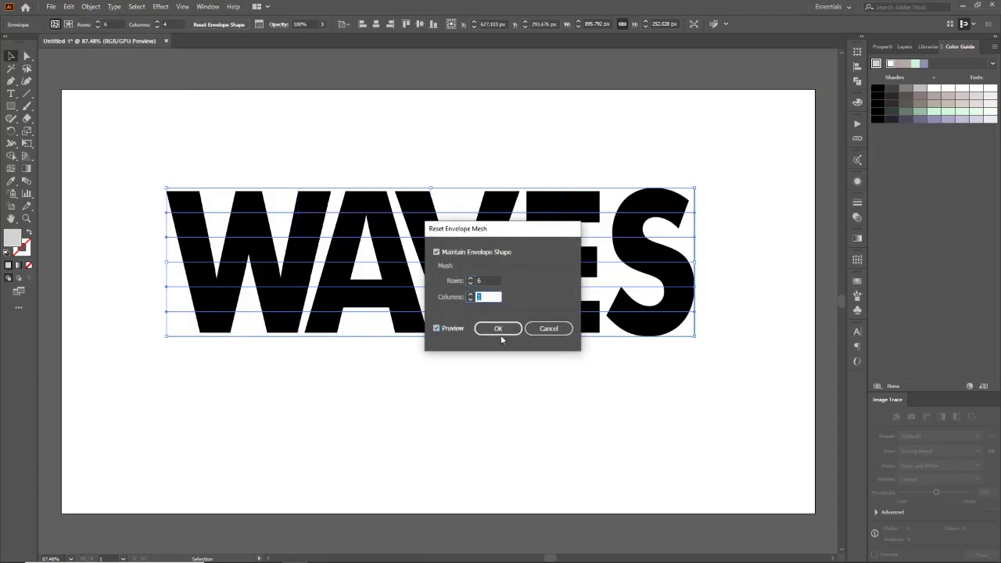
pyautogui.click(499, 329)
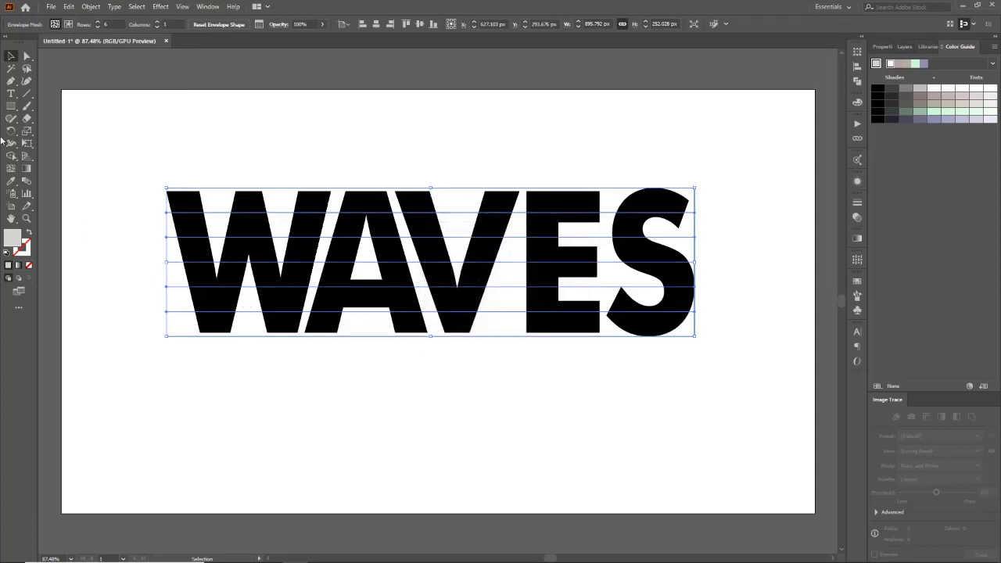
# Step: Drag mesh points sideways with Direct Selection to warp the letters into waves
pyautogui.click(28, 58)
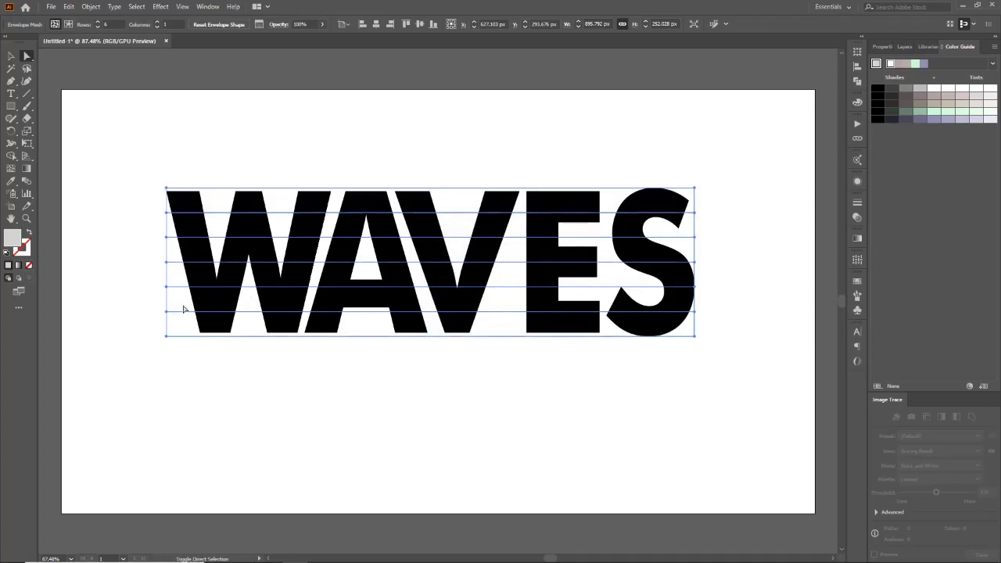
pyautogui.moveTo(166, 309); pyautogui.dragTo(205, 311)
pyautogui.moveTo(210, 236); pyautogui.dragTo(257, 232)
pyautogui.click(253, 402)
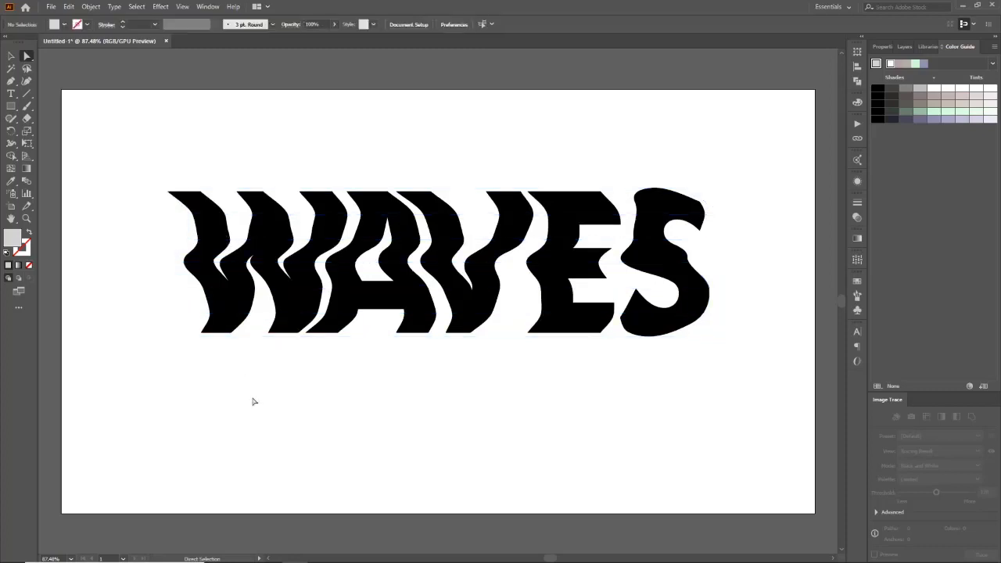
# Step: Shift a middle mesh point right to deepen the wave, then deselect
pyautogui.click(388, 302)
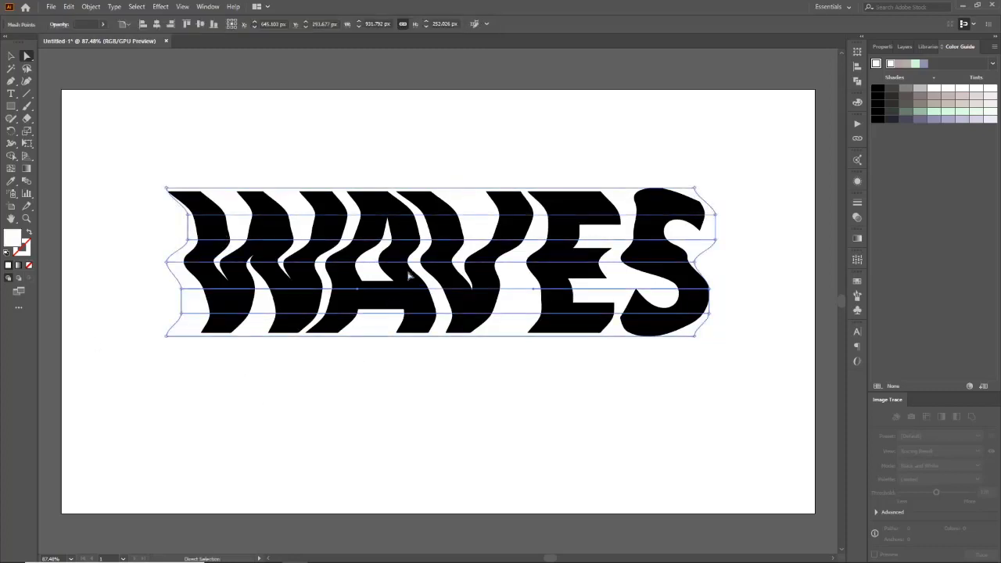
pyautogui.moveTo(415, 268); pyautogui.dragTo(440, 267)
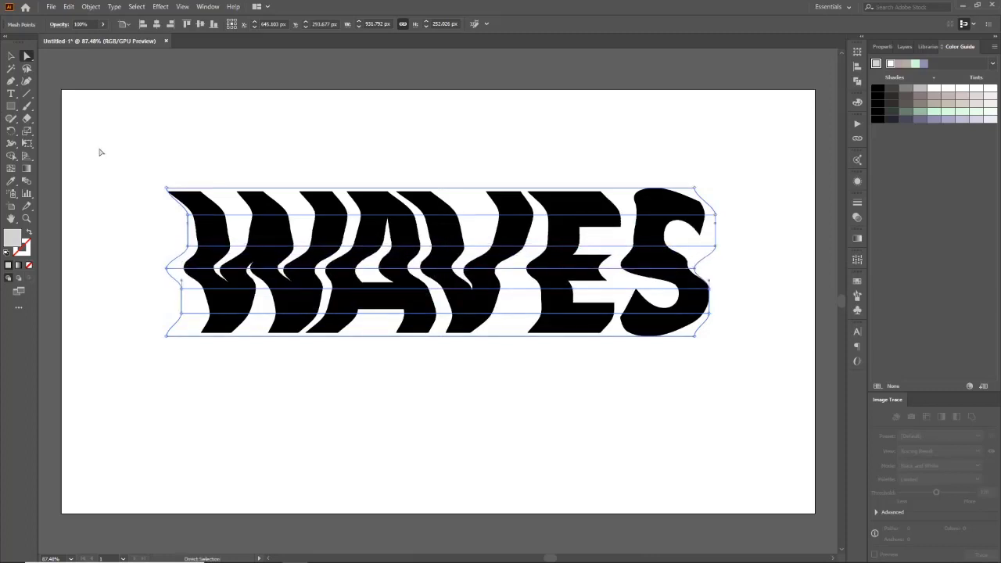
pyautogui.press('v')
pyautogui.click(186, 151)
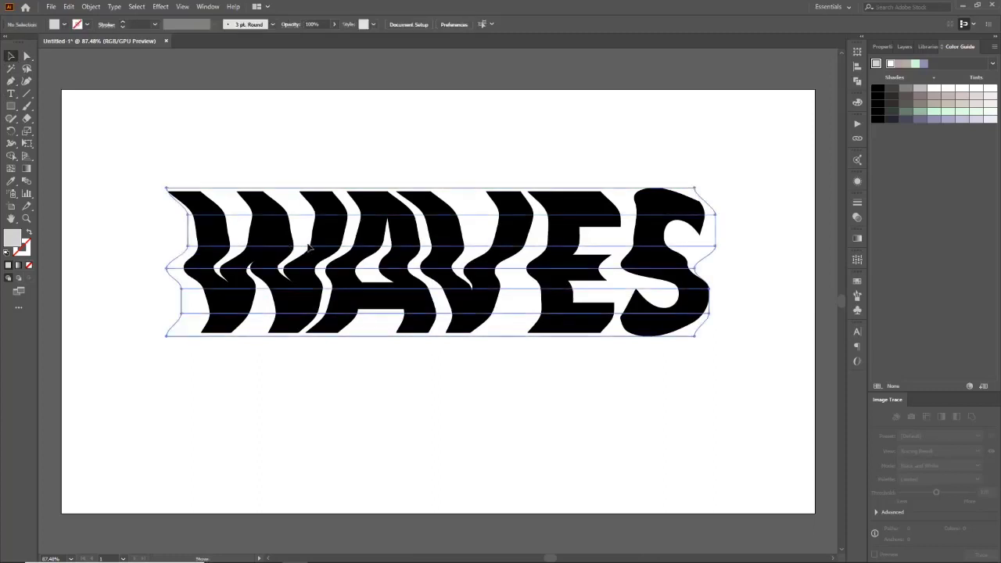
# Step: Undo an accidental move of the distorted lettering
pyautogui.moveTo(373, 225); pyautogui.dragTo(384, 248)
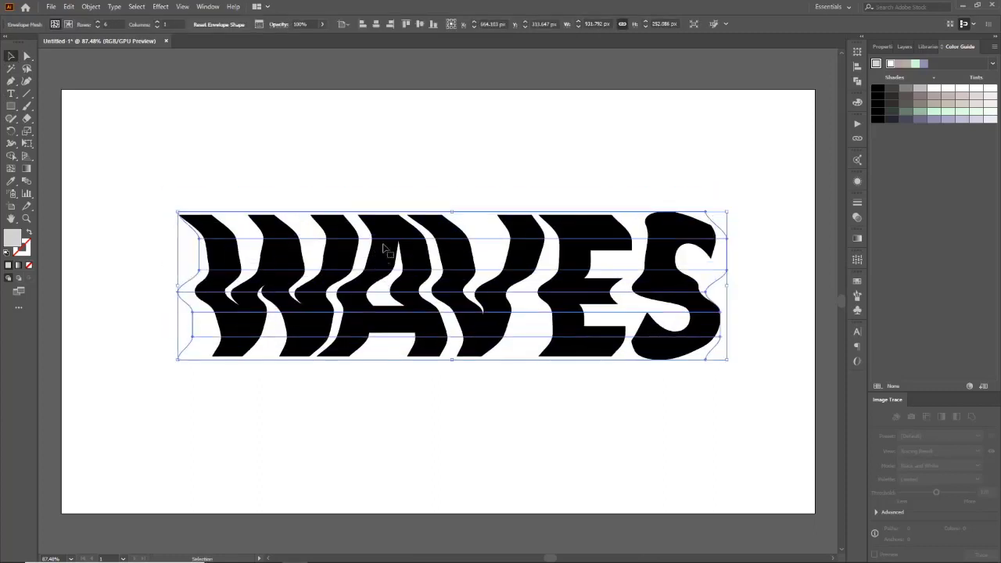
pyautogui.hotkey('ctrl', 'shift', 'a')
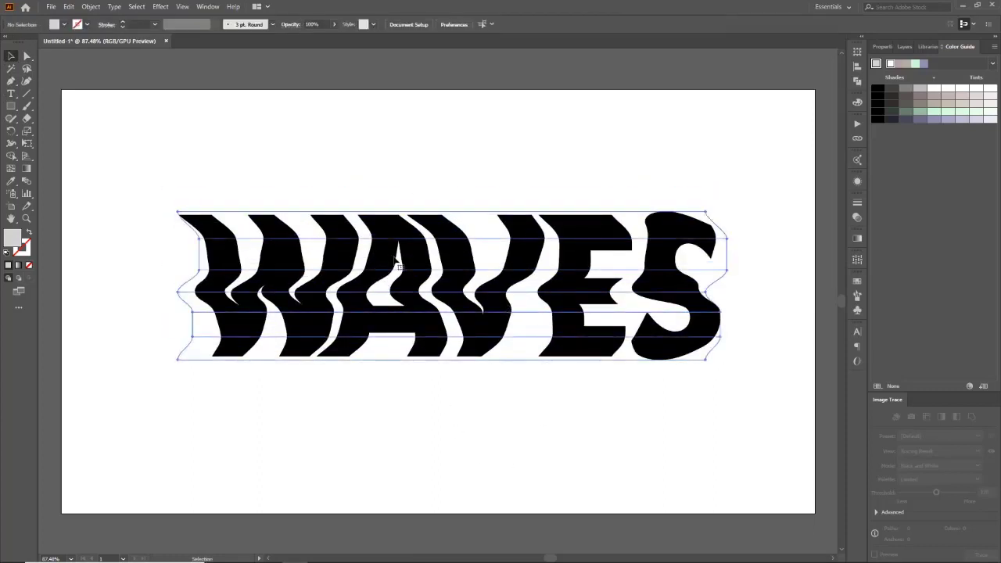
pyautogui.click(395, 260)
pyautogui.click(90, 7)
pyautogui.moveTo(69, 7)
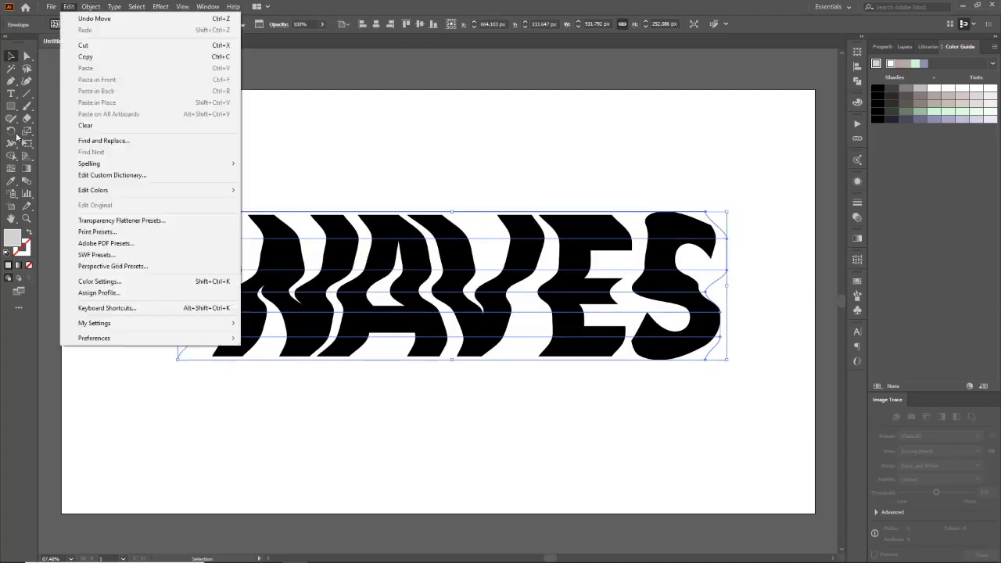
pyautogui.hotkey('ctrl', 'z')
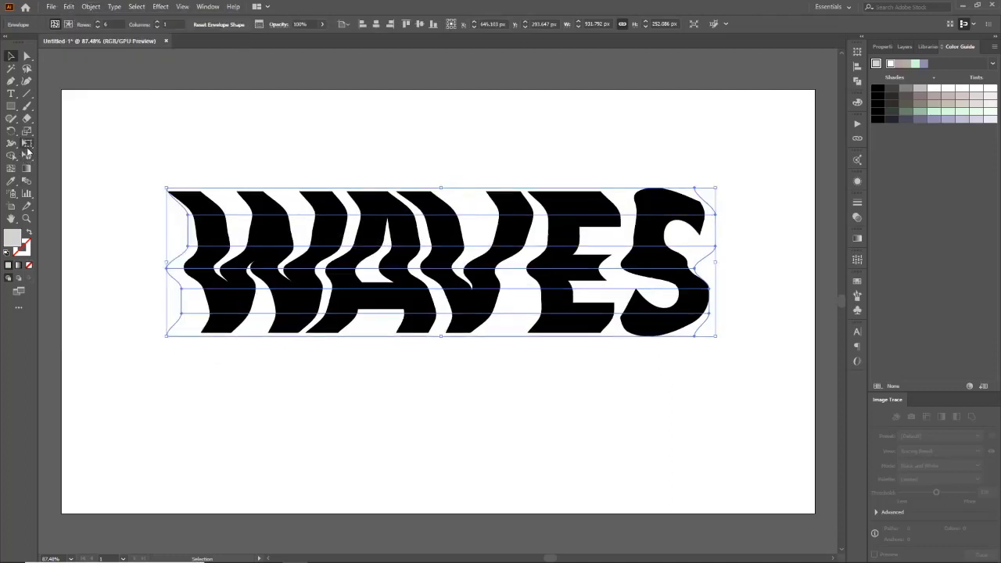
# Step: Use Free Transform perspective distort to taper the lettering narrower on its right end
pyautogui.click(27, 146)
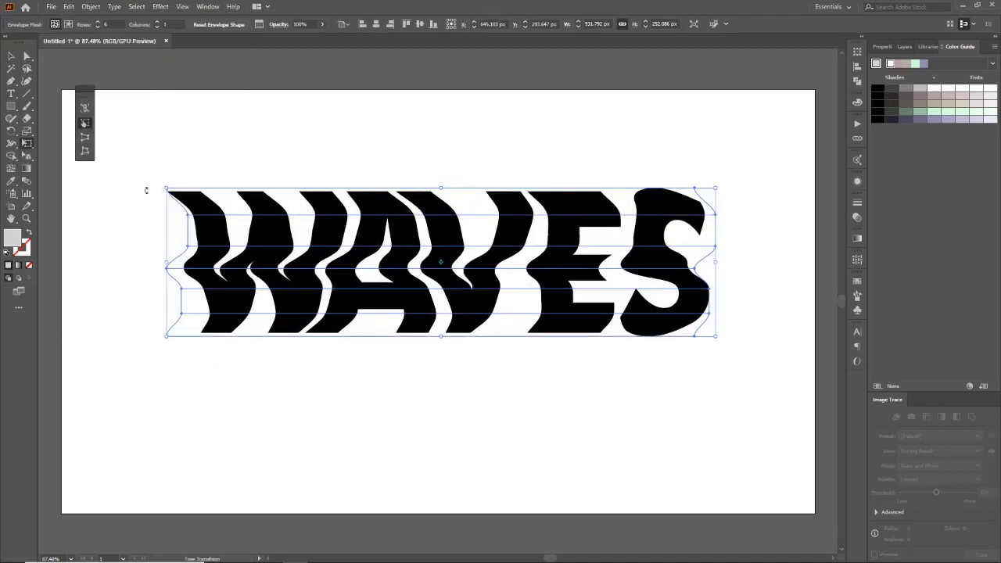
pyautogui.click(85, 153)
pyautogui.moveTo(717, 338); pyautogui.dragTo(706, 309)
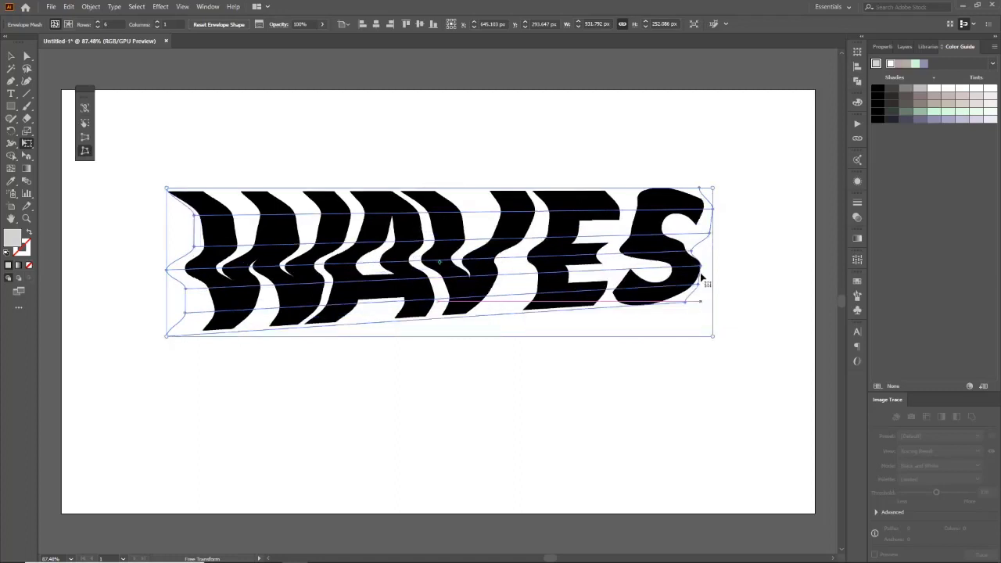
pyautogui.moveTo(715, 196); pyautogui.dragTo(702, 236)
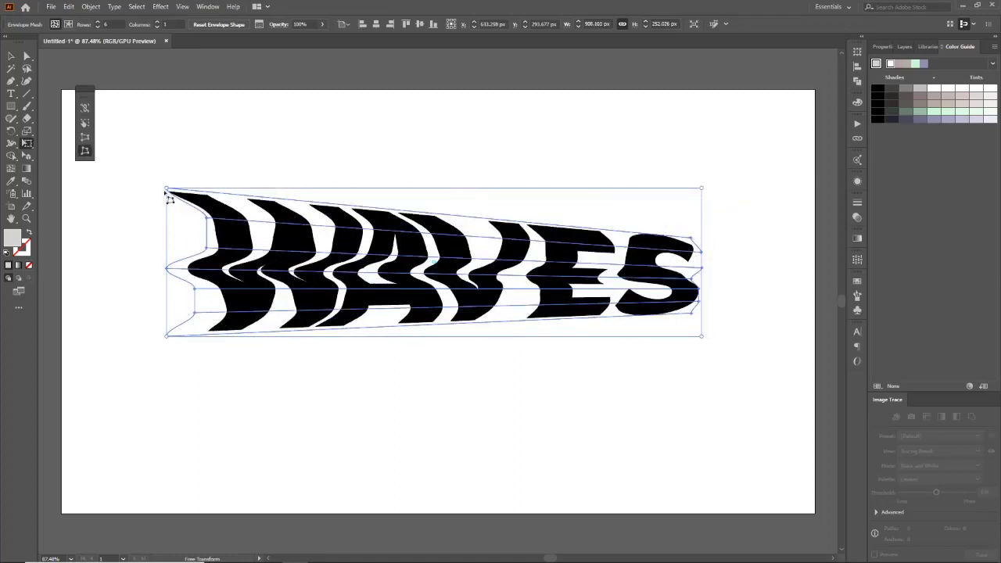
pyautogui.moveTo(166, 190); pyautogui.dragTo(166, 174)
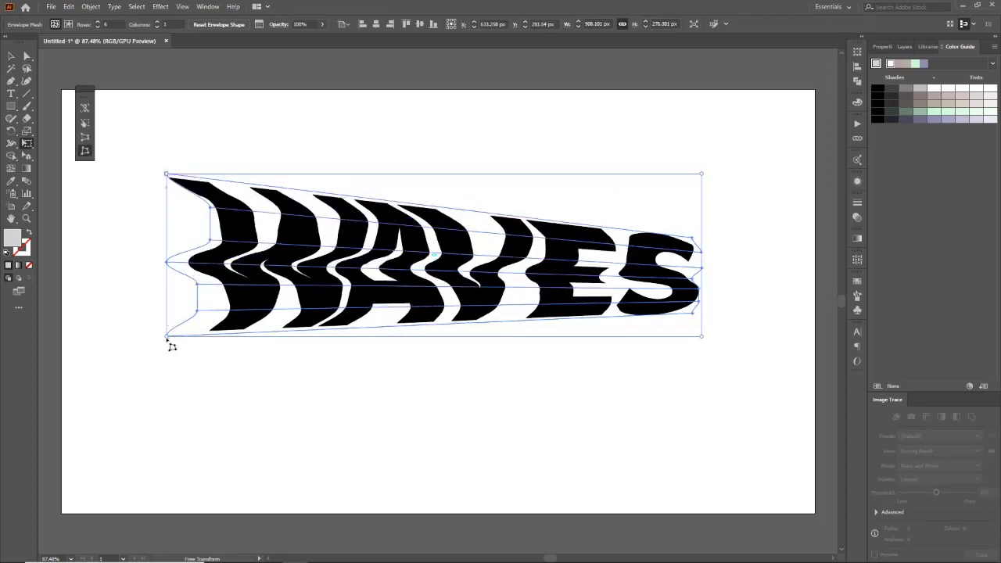
pyautogui.moveTo(166, 338); pyautogui.dragTo(166, 374)
pyautogui.press('z')
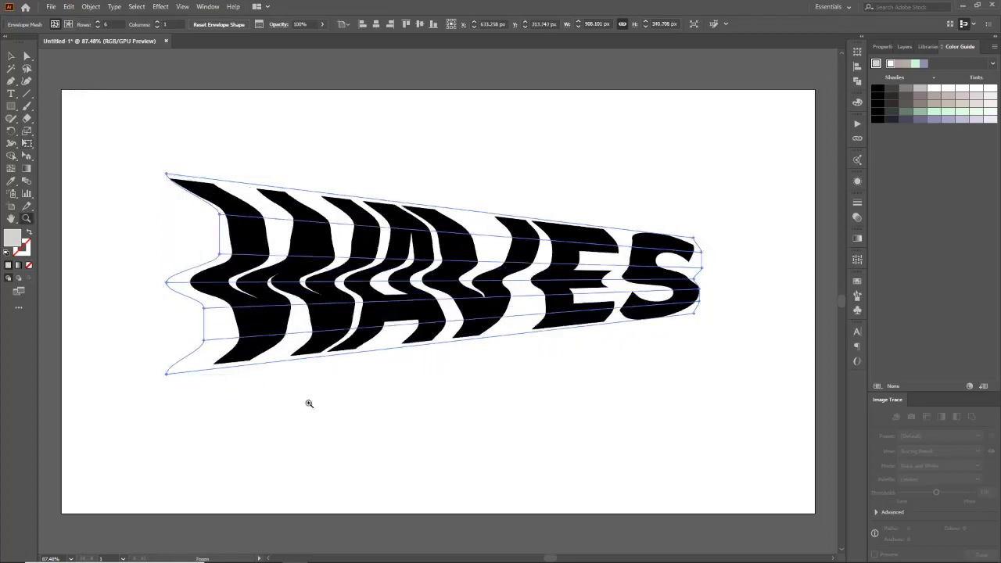
pyautogui.press('v')
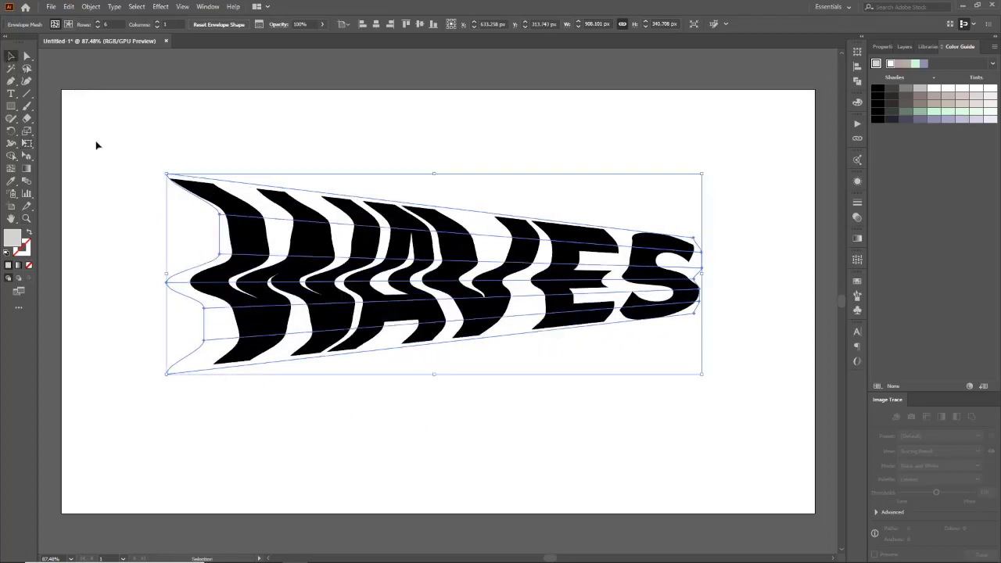
pyautogui.click(96, 145)
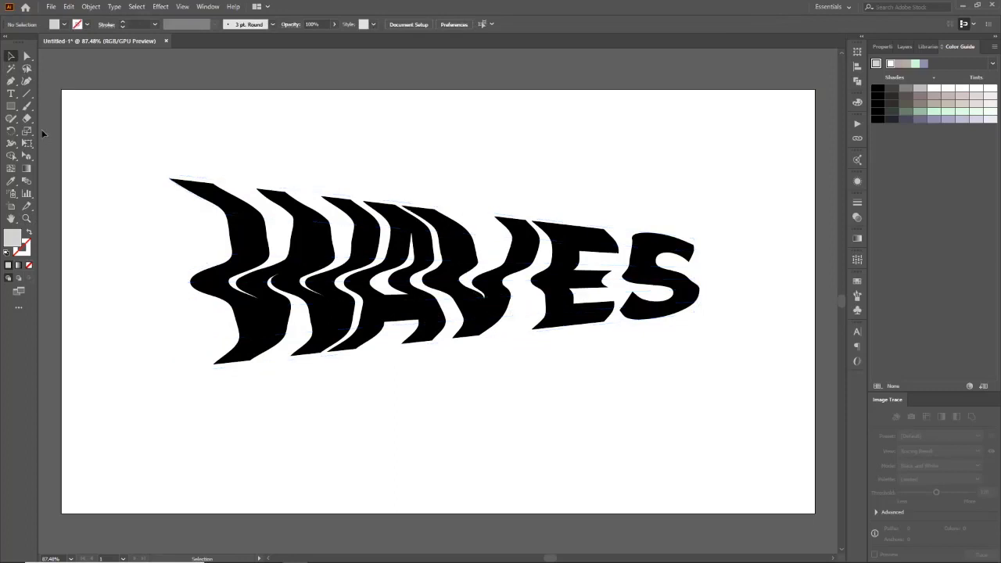
# Step: Draw a small rectangle about 109 by 25 px left of the lettering
pyautogui.click(11, 106)
pyautogui.moveTo(78, 186); pyautogui.dragTo(149, 199)
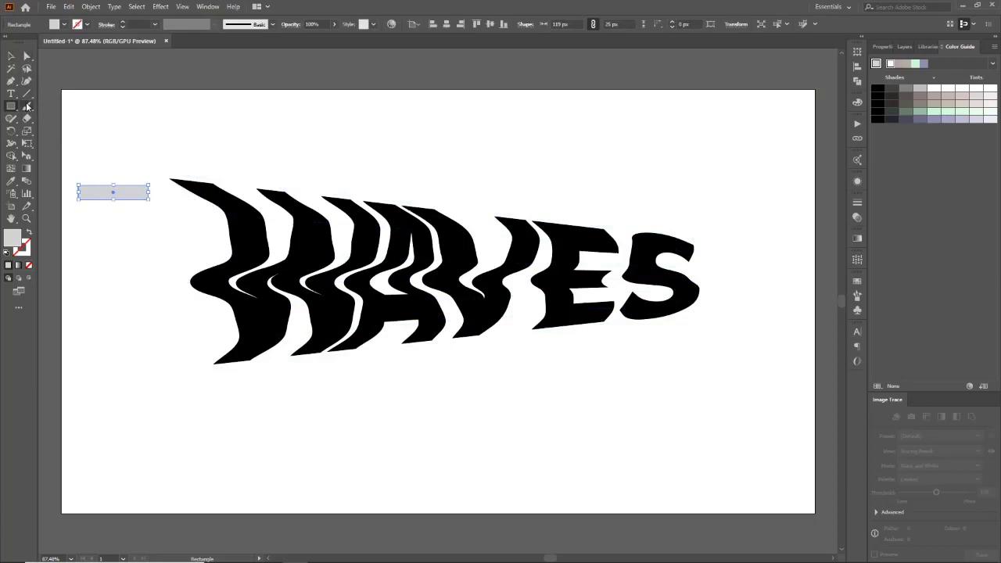
# Step: Turn the rectangle into a thin pointed wedge by removing a corner anchor with the Pen tool and lowering its right point
pyautogui.press('p')
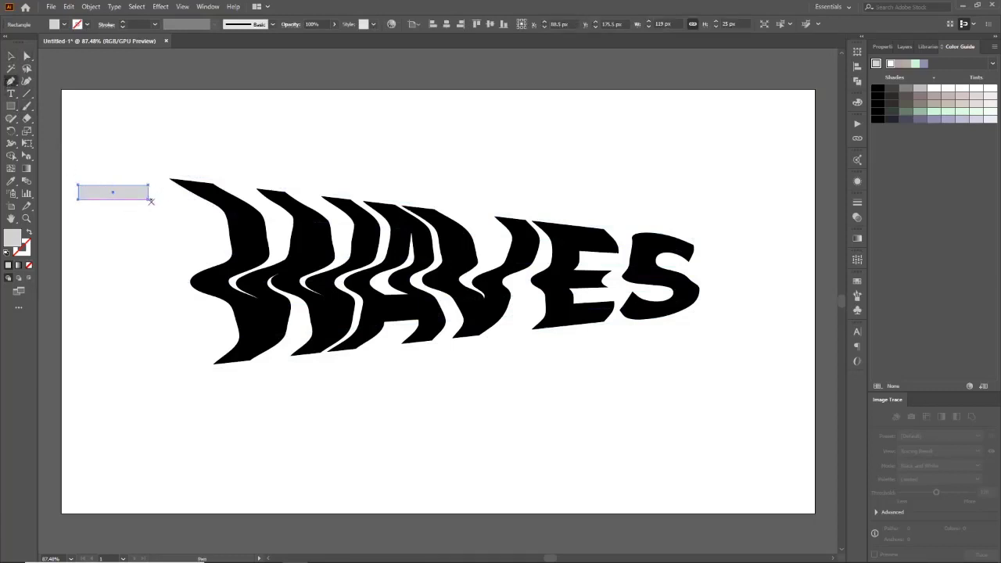
pyautogui.click(148, 199)
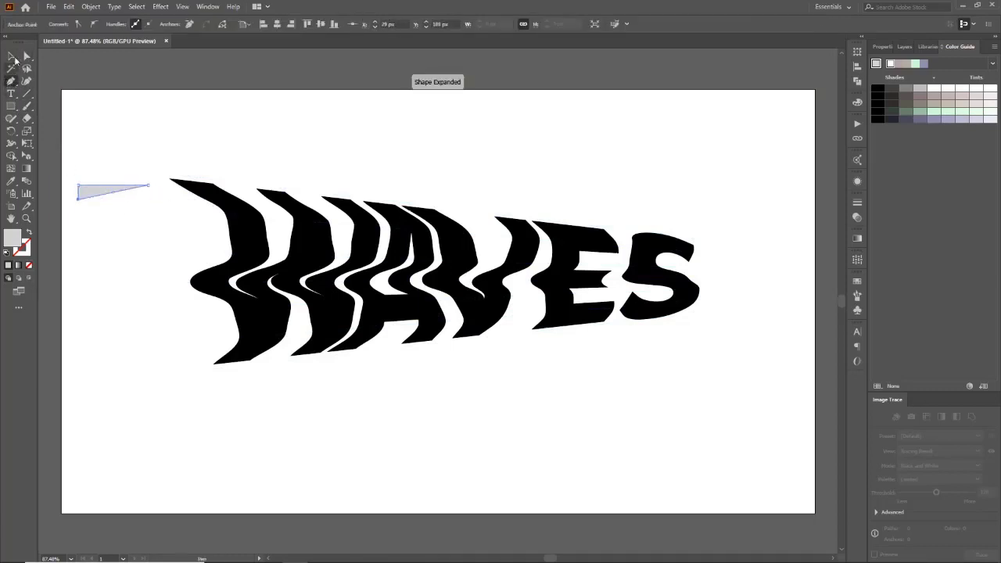
pyautogui.click(27, 56)
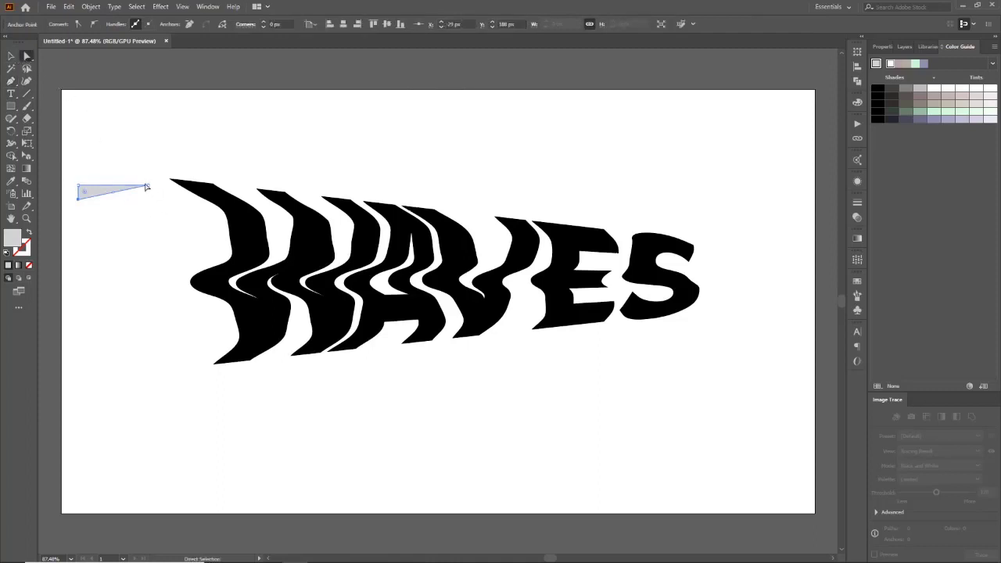
pyautogui.moveTo(151, 186); pyautogui.dragTo(149, 194)
# Step: Select the wedge and move it so its wide end sits at the lettering's upper-left corner
pyautogui.press('v')
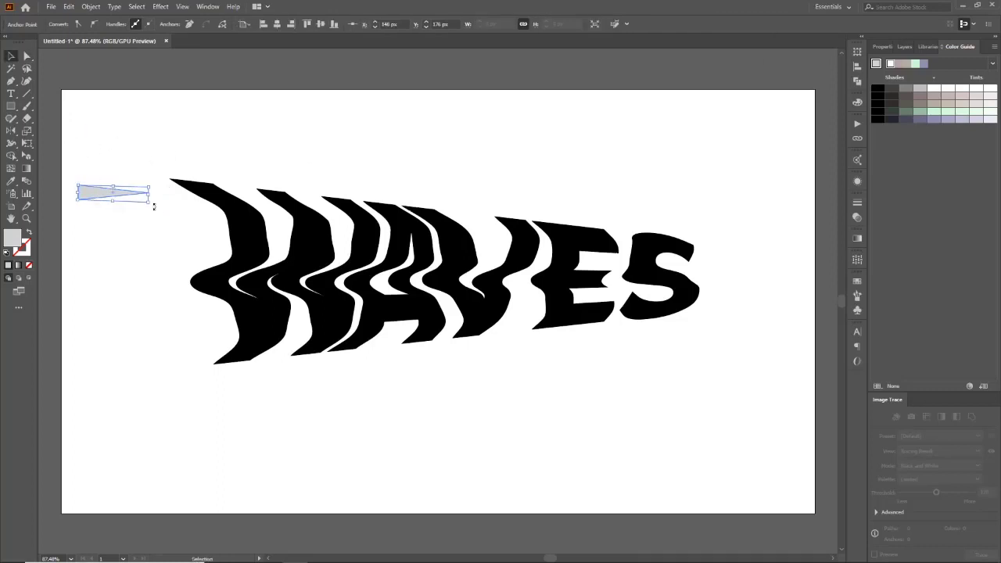
pyautogui.moveTo(155, 206); pyautogui.dragTo(68, 183)
pyautogui.click(151, 223)
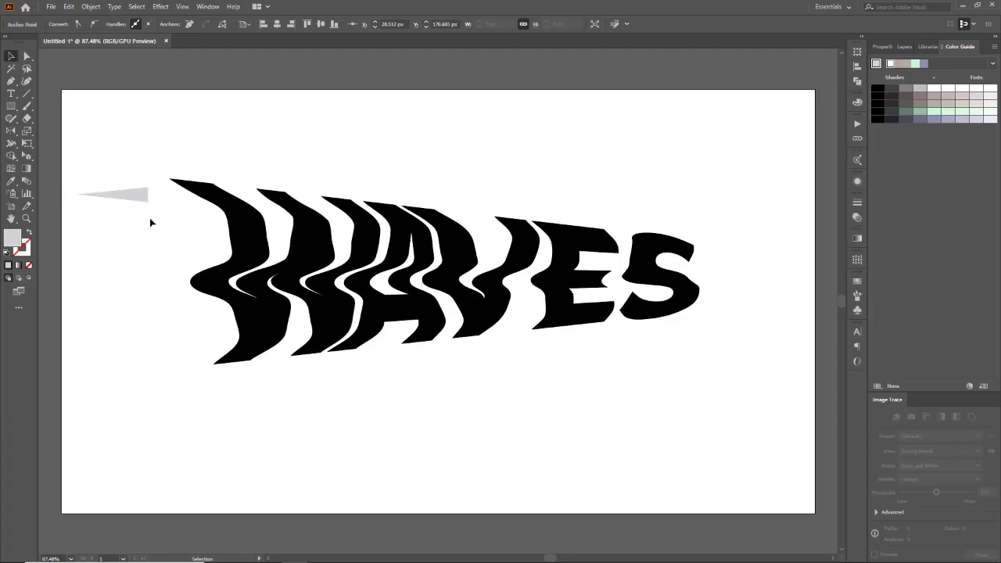
pyautogui.moveTo(146, 196); pyautogui.dragTo(164, 185)
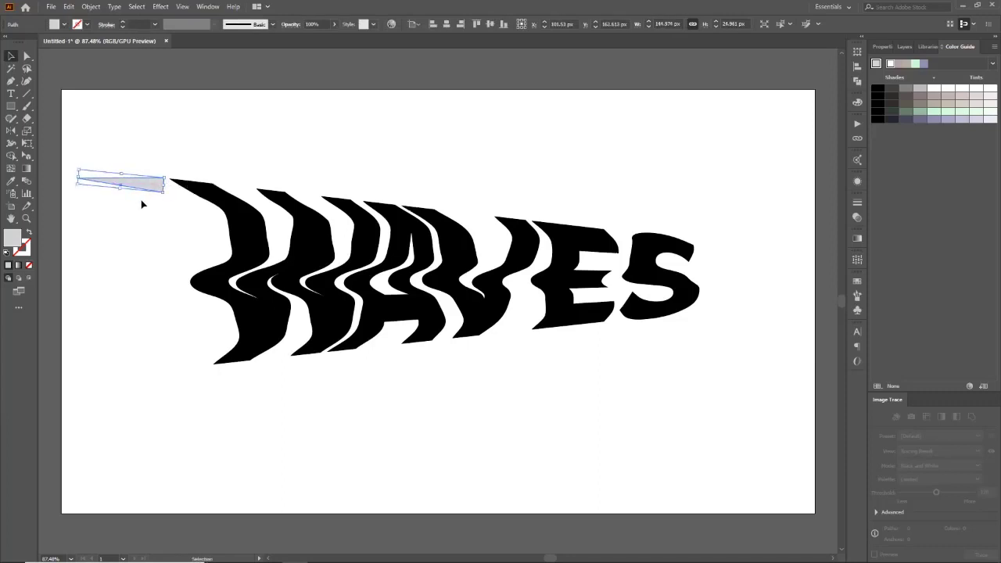
pyautogui.click(141, 204)
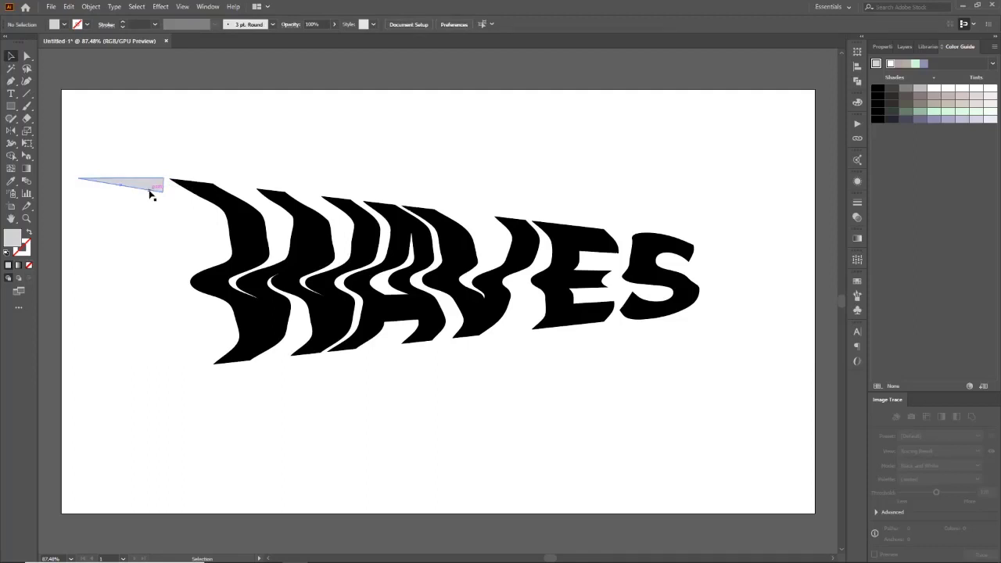
# Step: Adjust the wedge's right-end anchor to line up with the top-left edge of the lettering
pyautogui.click(152, 194)
pyautogui.moveTo(166, 192); pyautogui.dragTo(141, 189)
pyautogui.click(141, 183)
pyautogui.press('a')
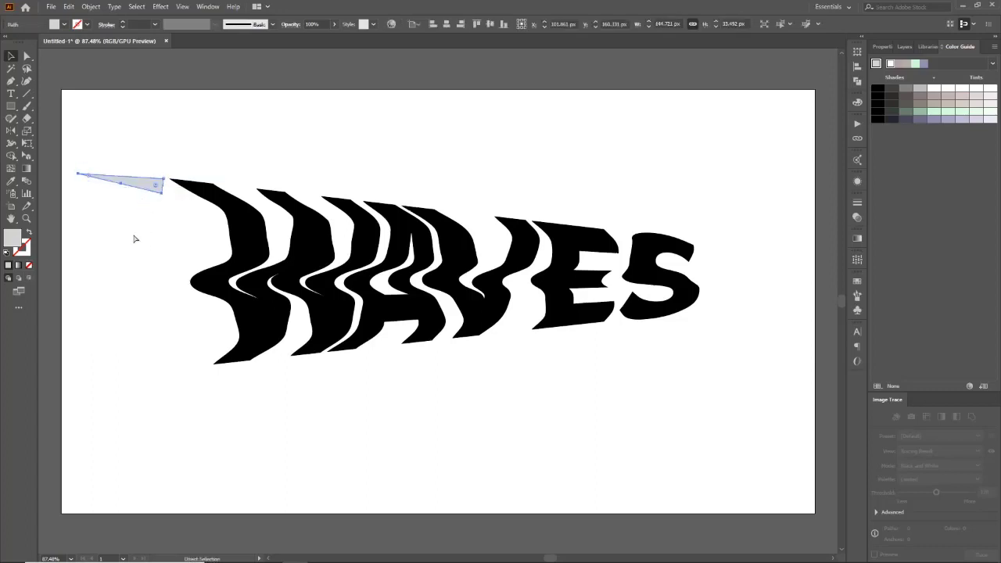
# Step: Paste a copy of the wedge and place it at the lettering's lower-left corner
pyautogui.hotkey('ctrl', 'v')
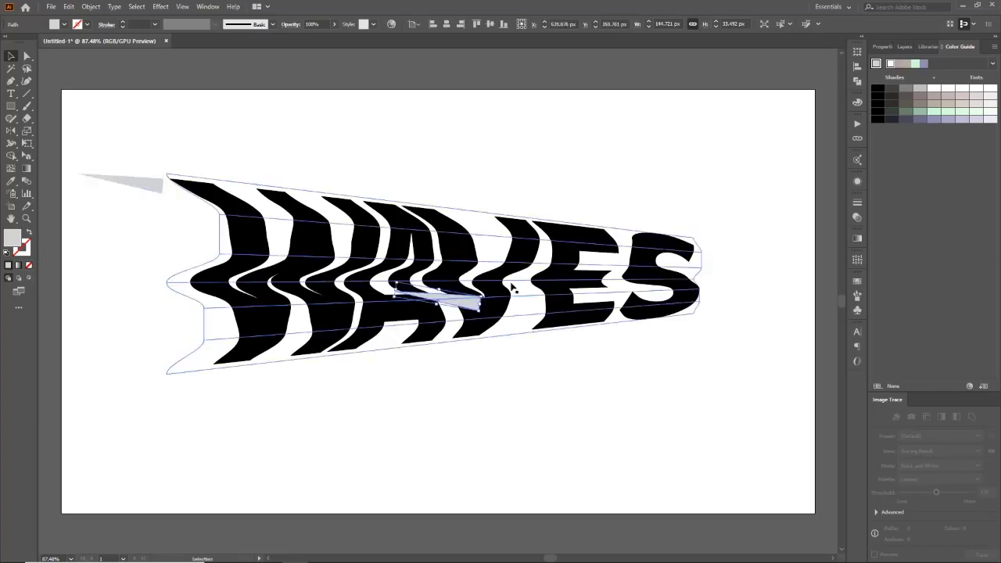
pyautogui.moveTo(463, 304); pyautogui.dragTo(149, 370)
pyautogui.hotkey('ctrl', 'z')
pyautogui.click(149, 362)
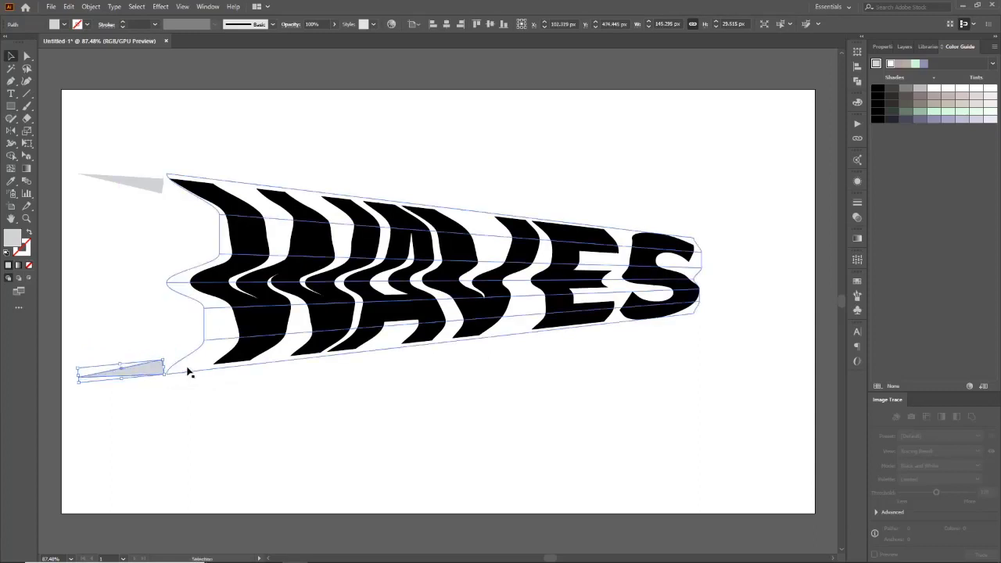
# Step: Reshape the lower wedge's right end so it meets the bottom-left corner of the lettering
pyautogui.hotkey('ctrl', 'shift', 'b')
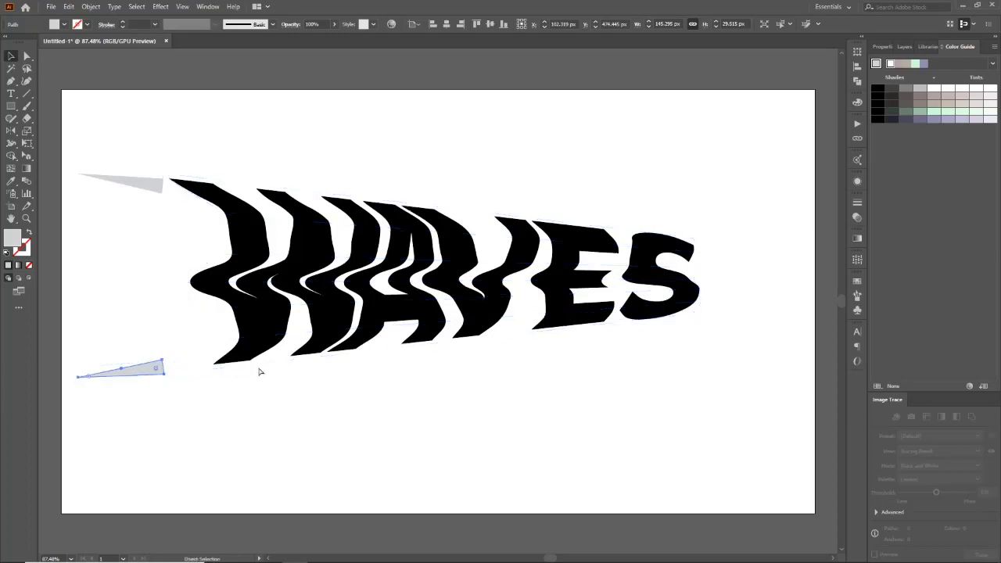
pyautogui.moveTo(168, 378); pyautogui.dragTo(146, 372)
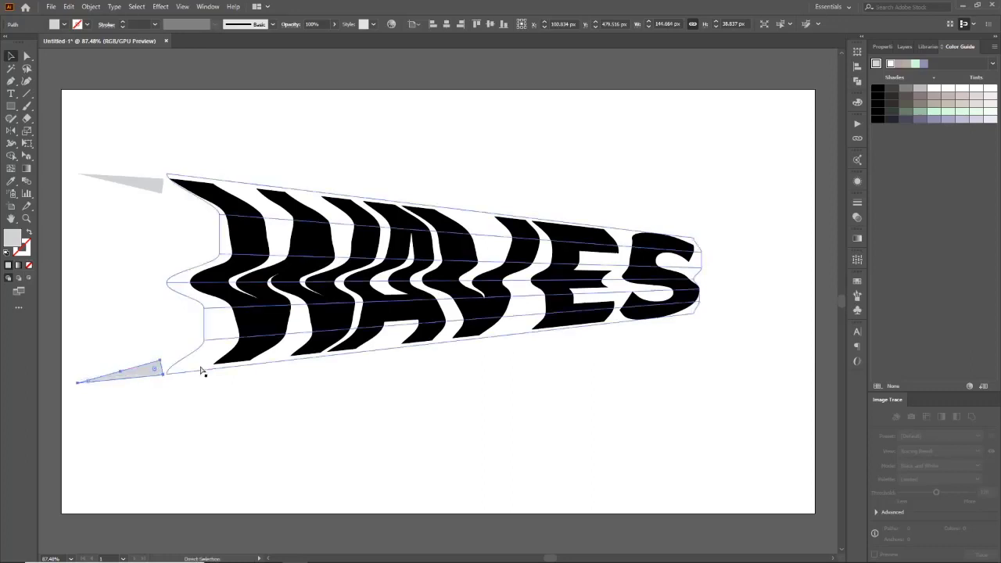
pyautogui.click(197, 382)
pyautogui.click(158, 375)
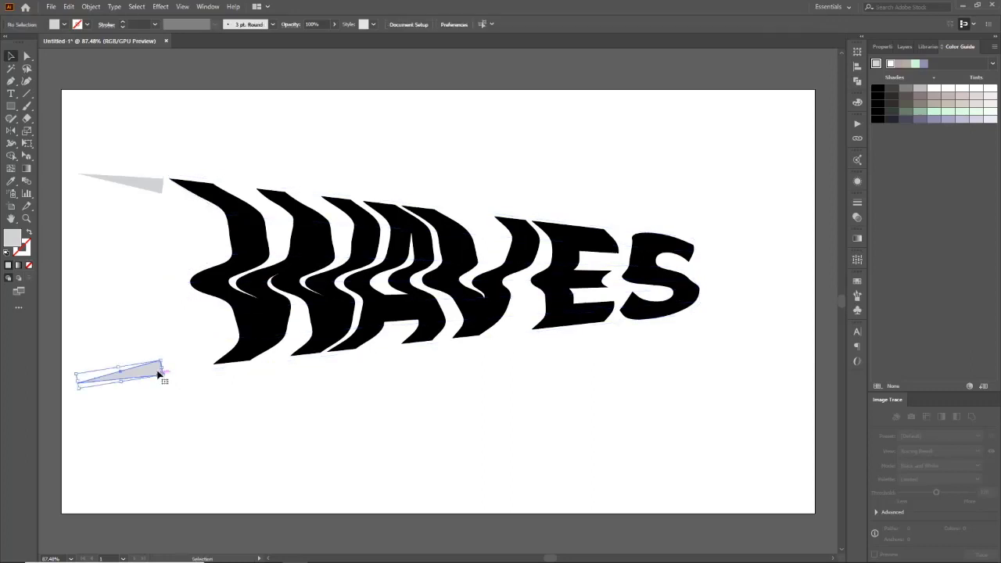
# Step: Select both wedges and make a blend between them
pyautogui.keyDown('shift'); pyautogui.click(148, 186); pyautogui.keyUp('shift')
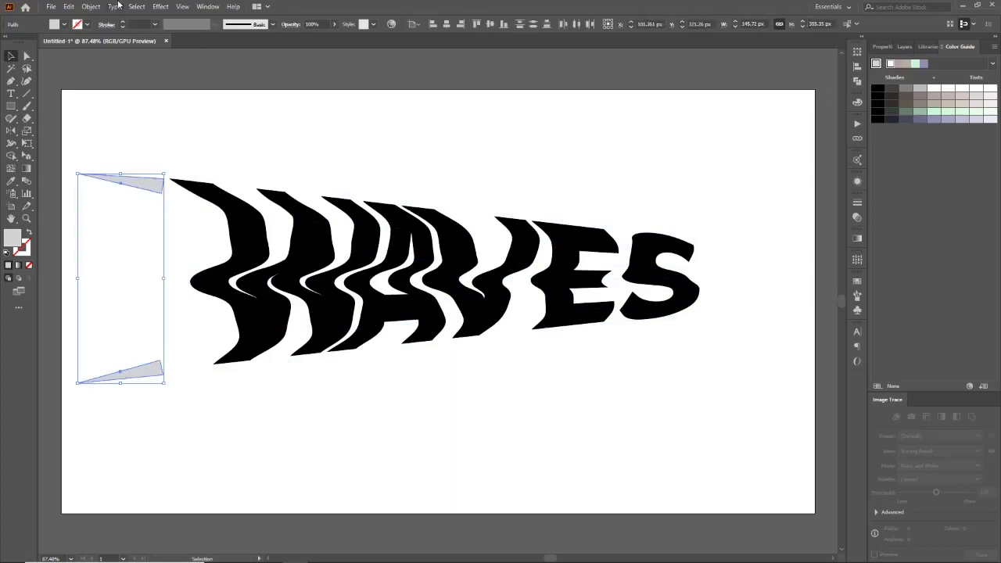
pyautogui.click(91, 6)
pyautogui.moveTo(148, 289)
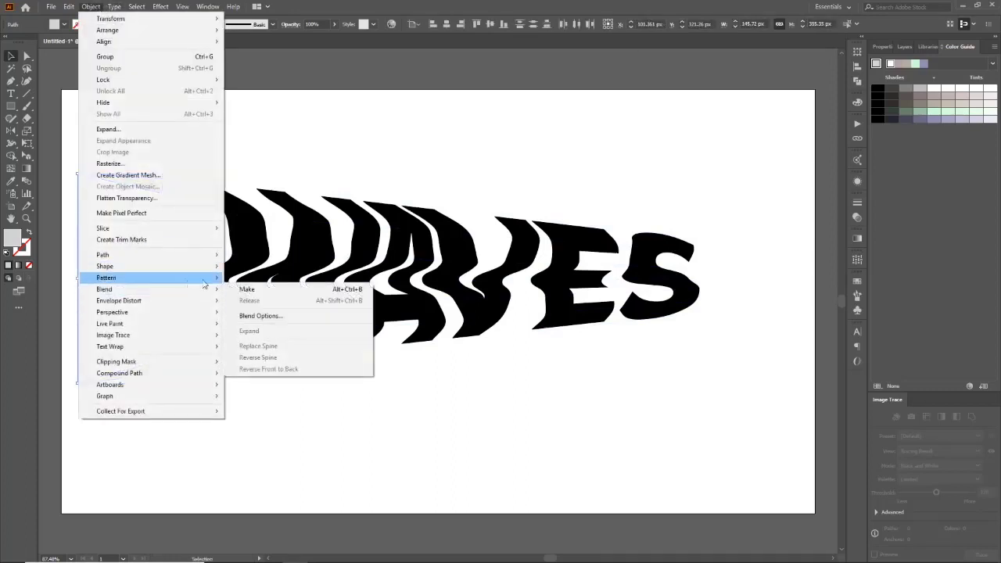
pyautogui.click(248, 289)
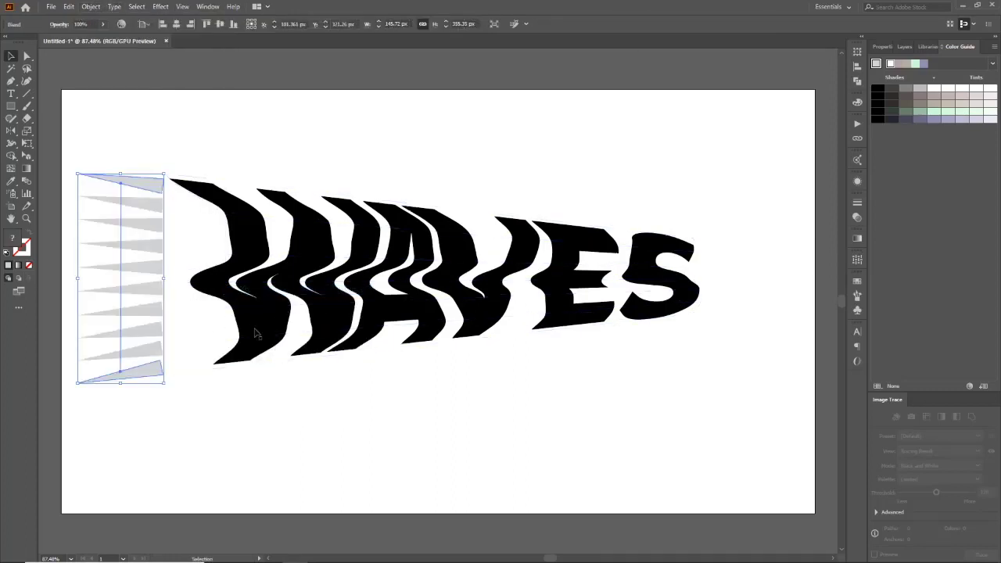
# Step: Set the blend spacing to Specified Steps with 5 steps
pyautogui.doubleClick(26, 180)
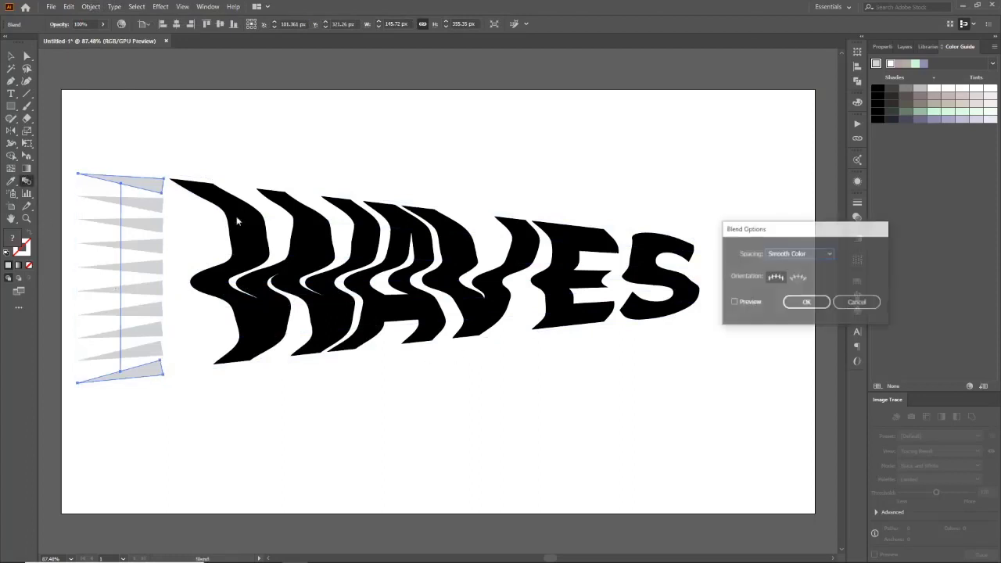
pyautogui.click(747, 303)
pyautogui.click(805, 255)
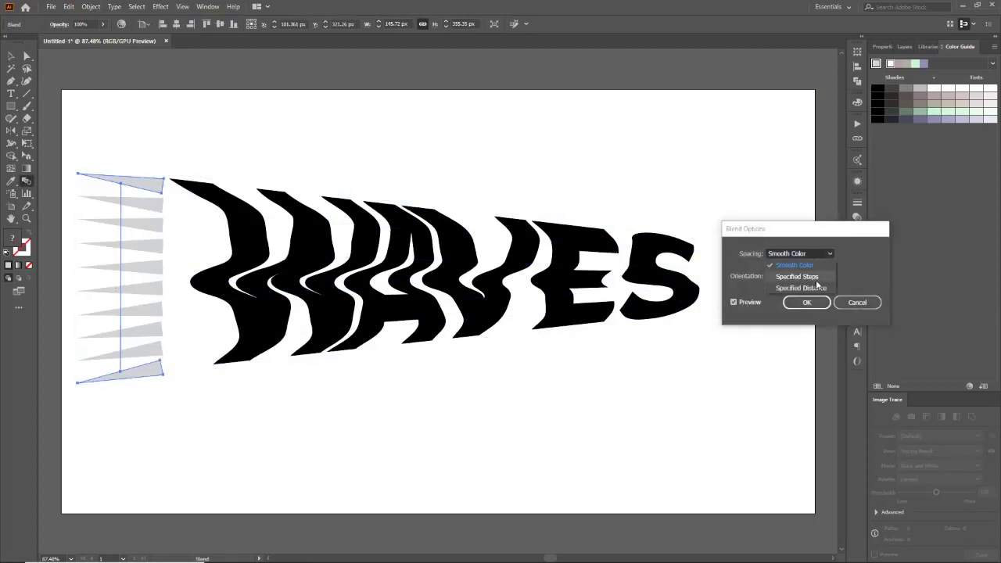
pyautogui.click(815, 280)
pyautogui.press('Down')
pyautogui.press('Down')
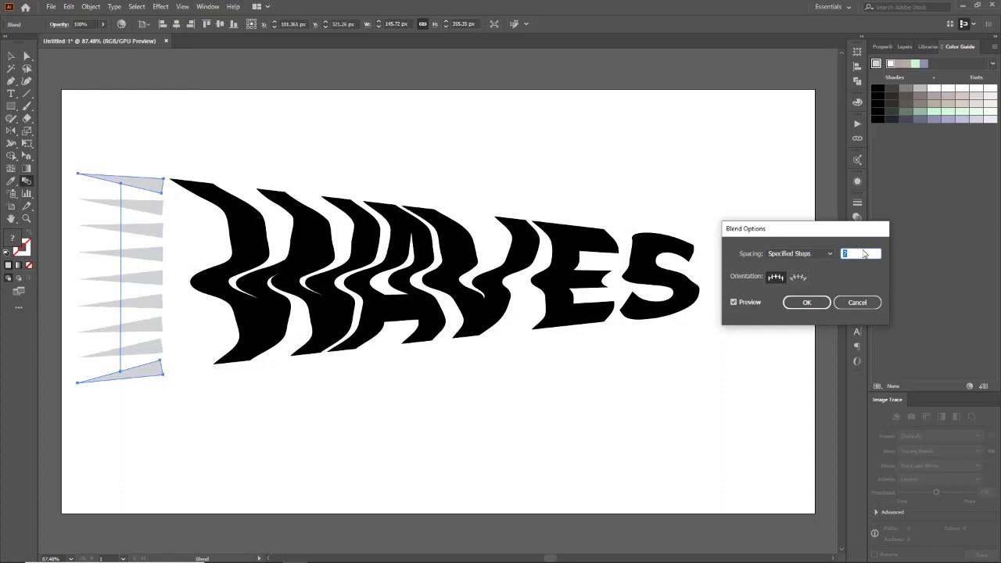
pyautogui.press('Down')
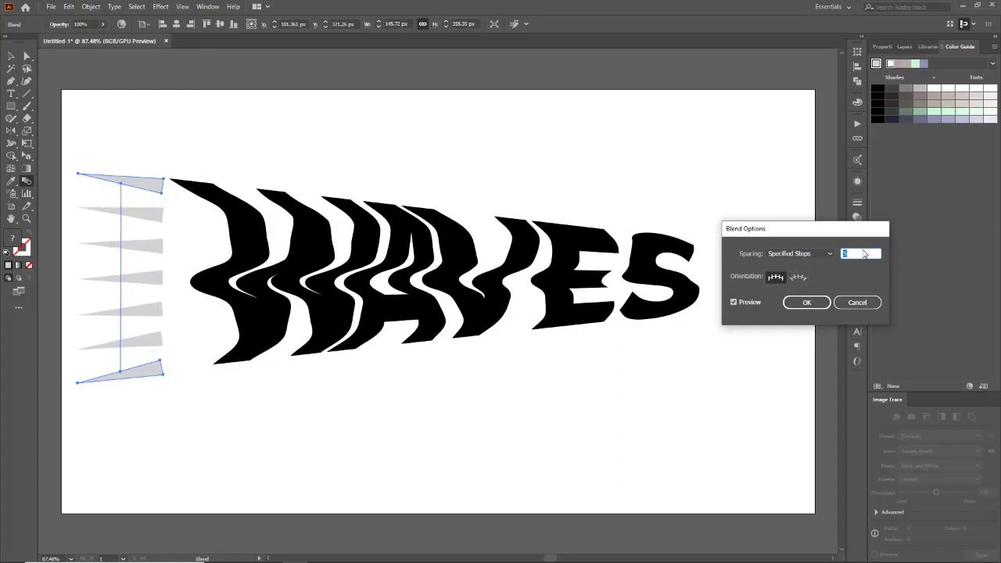
pyautogui.click(820, 303)
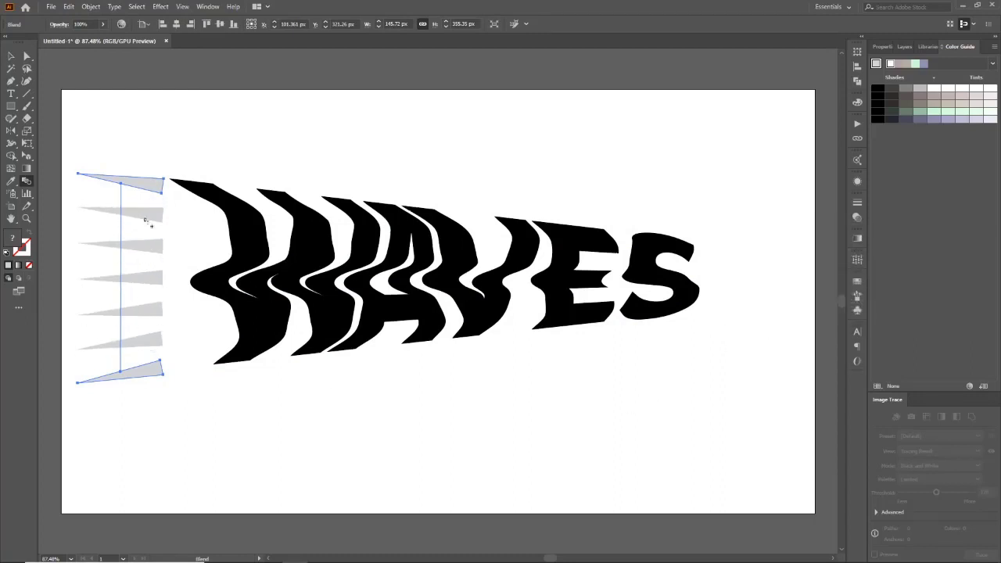
# Step: Draw a mint green rectangle covering the whole artboard behind the lettering and wedges
pyautogui.click(11, 112)
pyautogui.click(82, 112)
pyautogui.click(500, 284)
pyautogui.moveTo(63, 90); pyautogui.dragTo(814, 515)
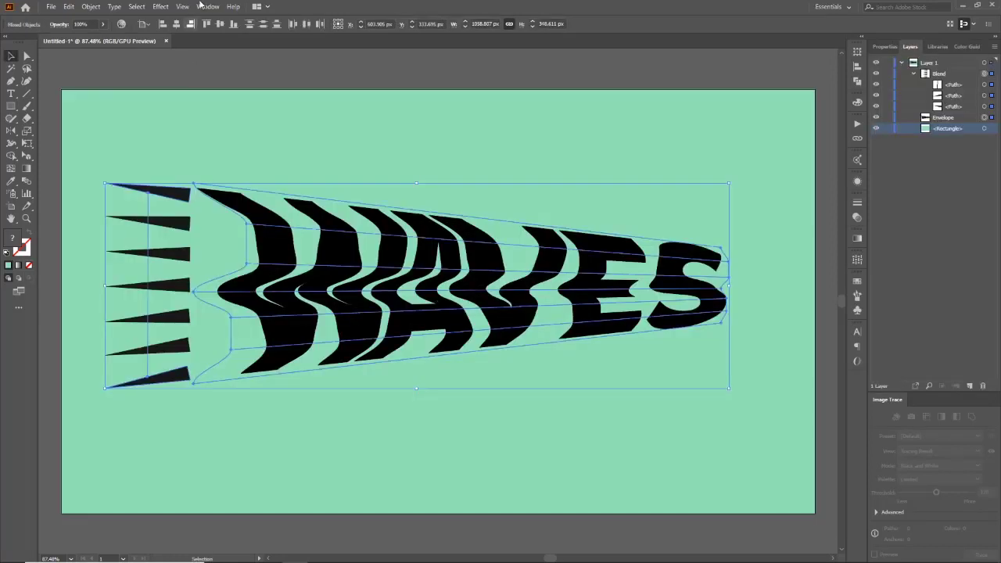
pyautogui.click(203, 5)
# Step: Apply a Stylize Drop Shadow effect with preview on, setting the X and Y offsets to 0 px
pyautogui.moveTo(160, 7)
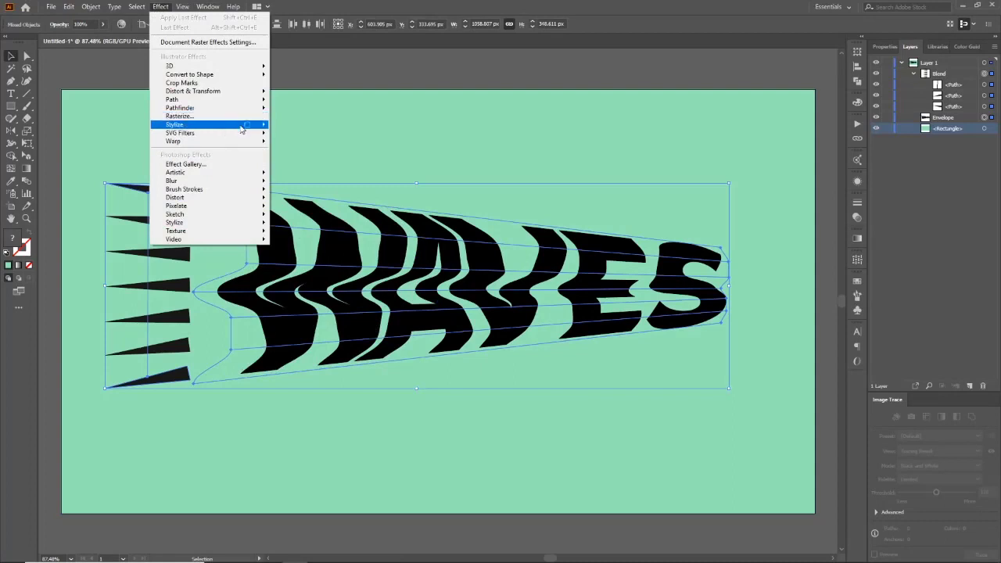
pyautogui.moveTo(239, 126)
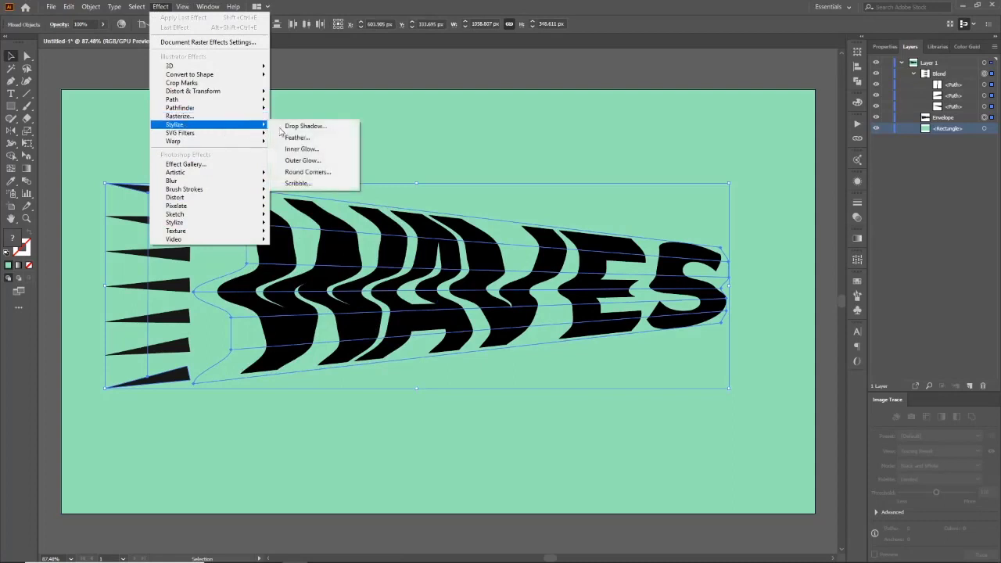
pyautogui.click(344, 125)
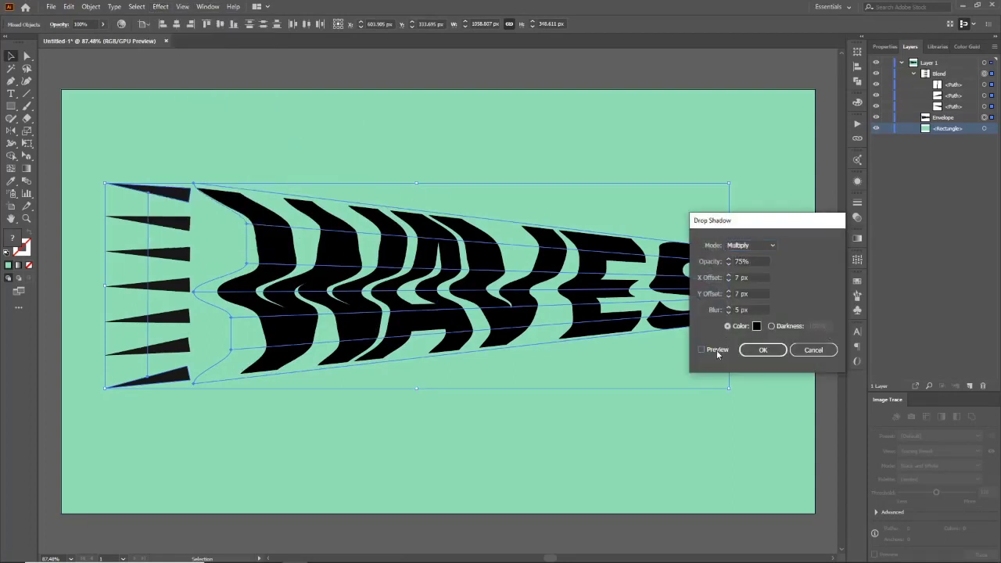
pyautogui.click(716, 350)
pyautogui.moveTo(769, 233); pyautogui.dragTo(794, 330)
pyautogui.click(744, 377)
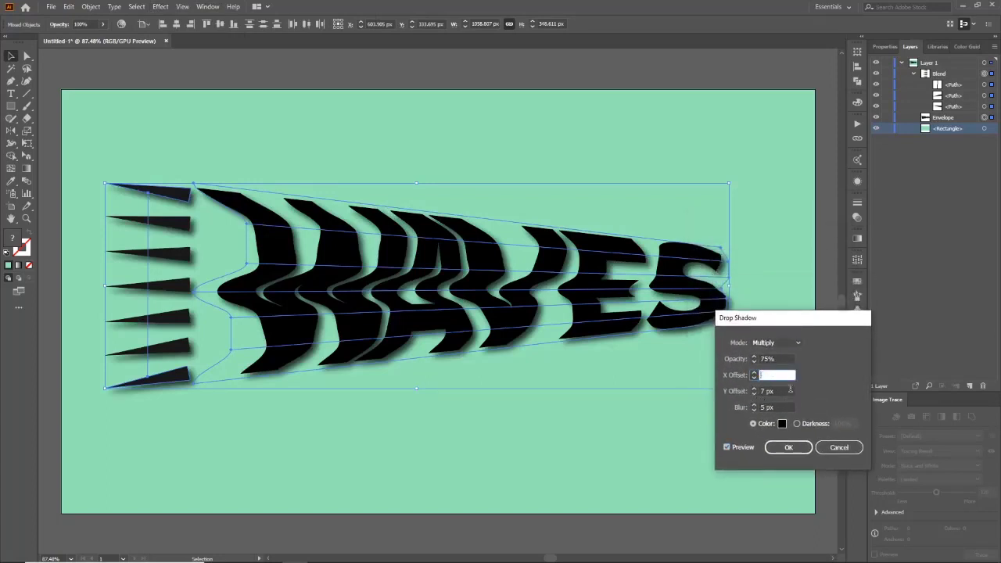
pyautogui.write('0')
pyautogui.press('Tab')
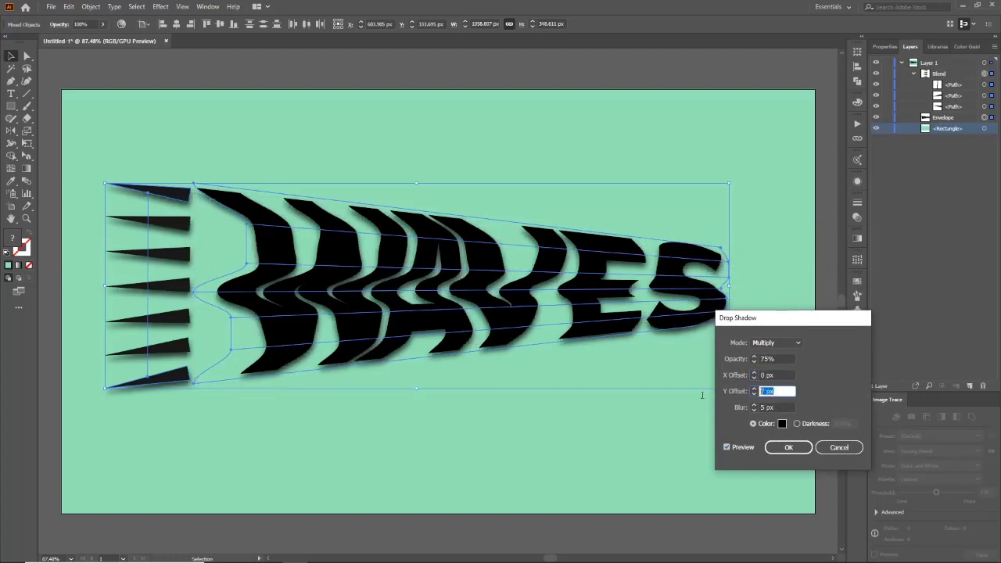
pyautogui.write('0')
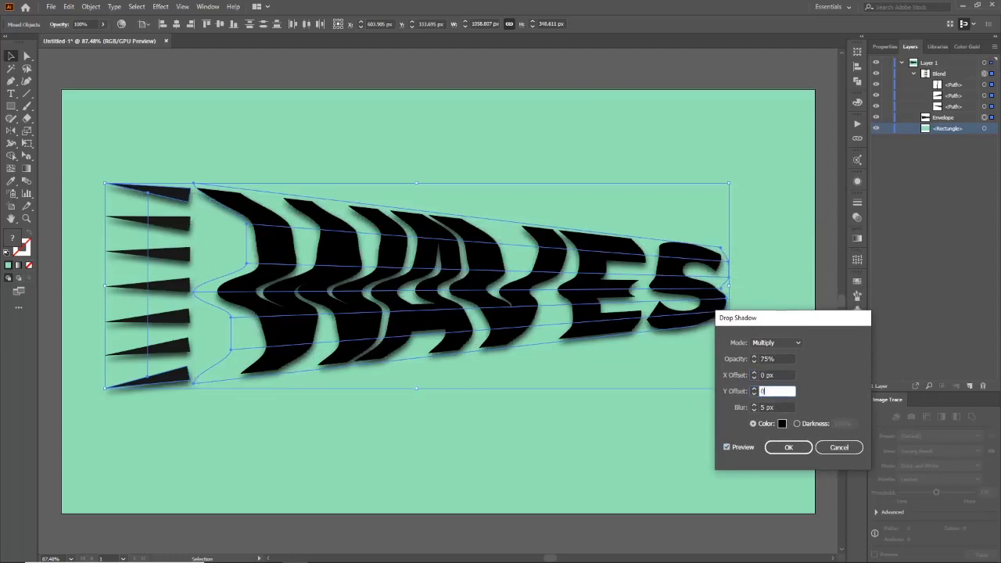
# Step: Raise the drop shadow's X offset to 8 px
pyautogui.click(780, 406)
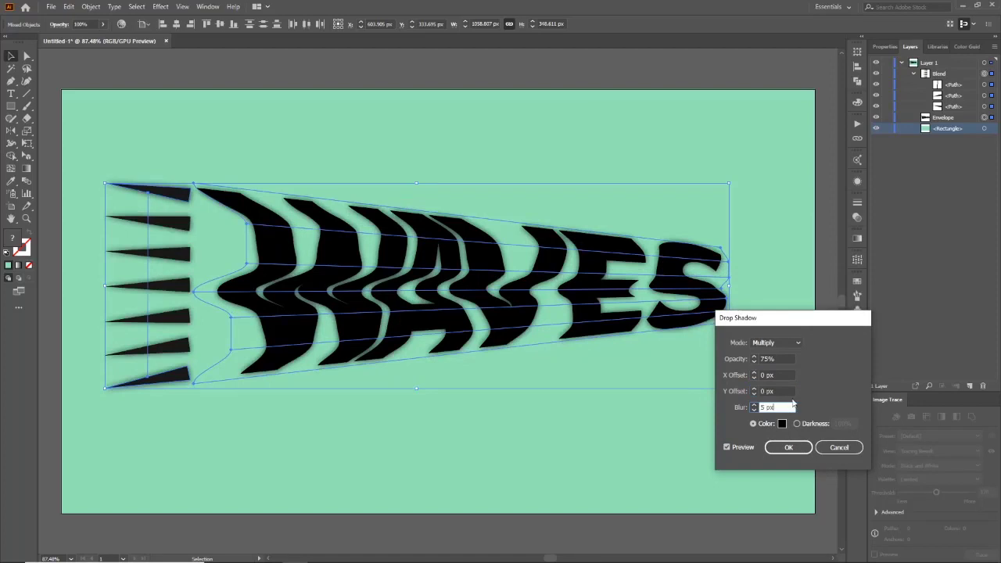
pyautogui.click(761, 376)
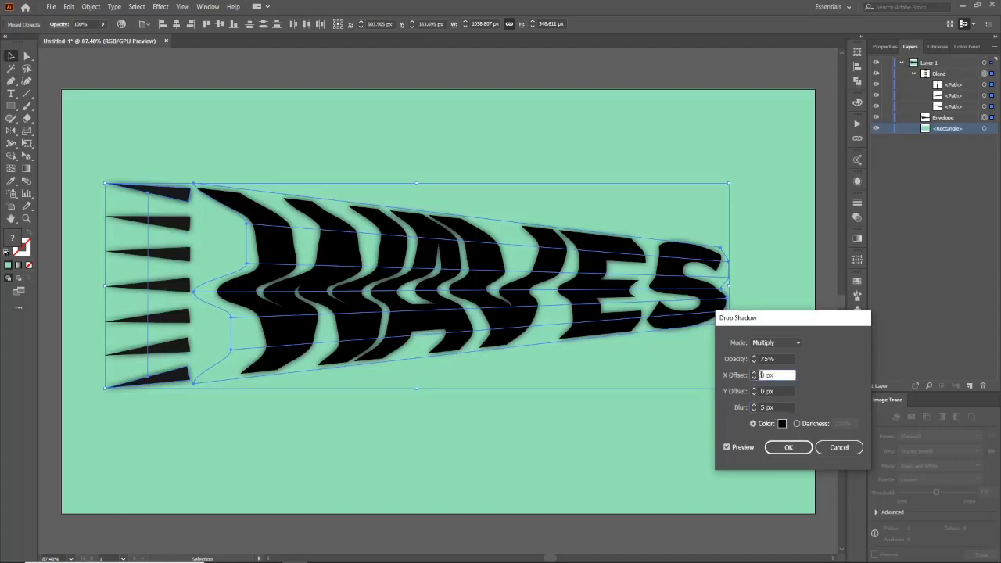
pyautogui.press('Up')
pyautogui.press('Up')
pyautogui.press('Up')
pyautogui.press('Up')
pyautogui.press('Up')
pyautogui.press('Up')
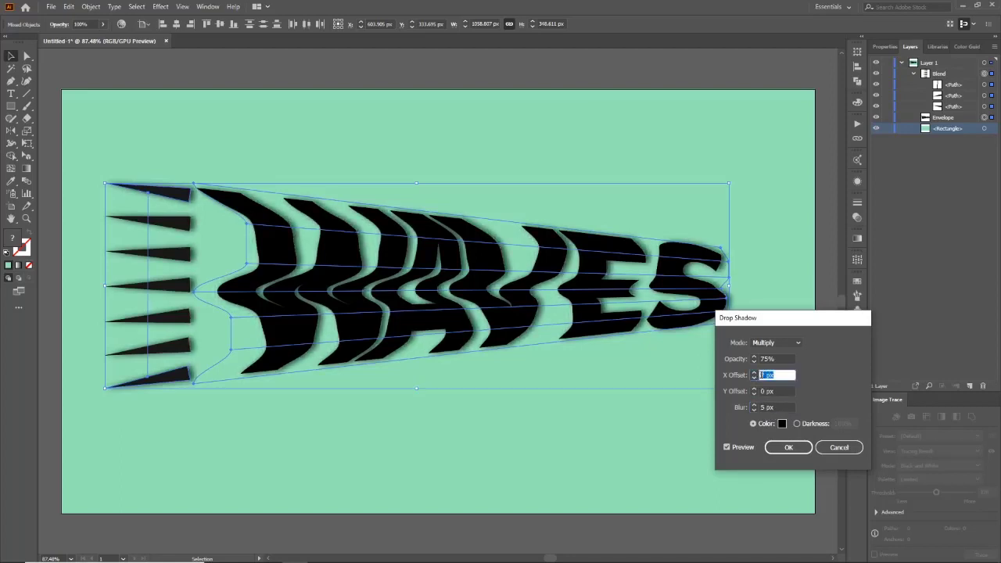
pyautogui.press('Up')
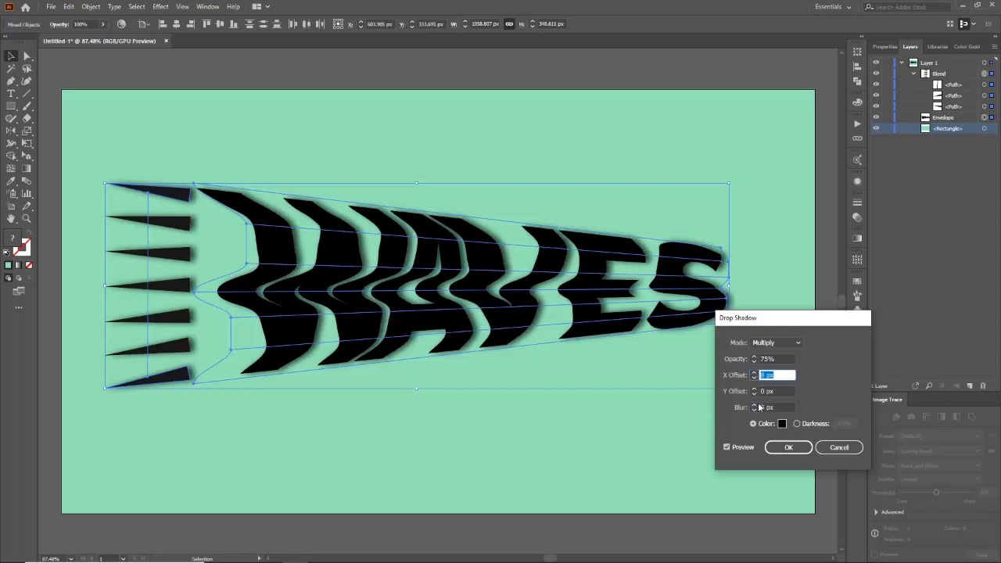
# Step: Set the drop shadow blur to 4 px, confirm the effect and deselect
pyautogui.click(759, 408)
pyautogui.press('Down')
pyautogui.press('Down')
pyautogui.press('Down')
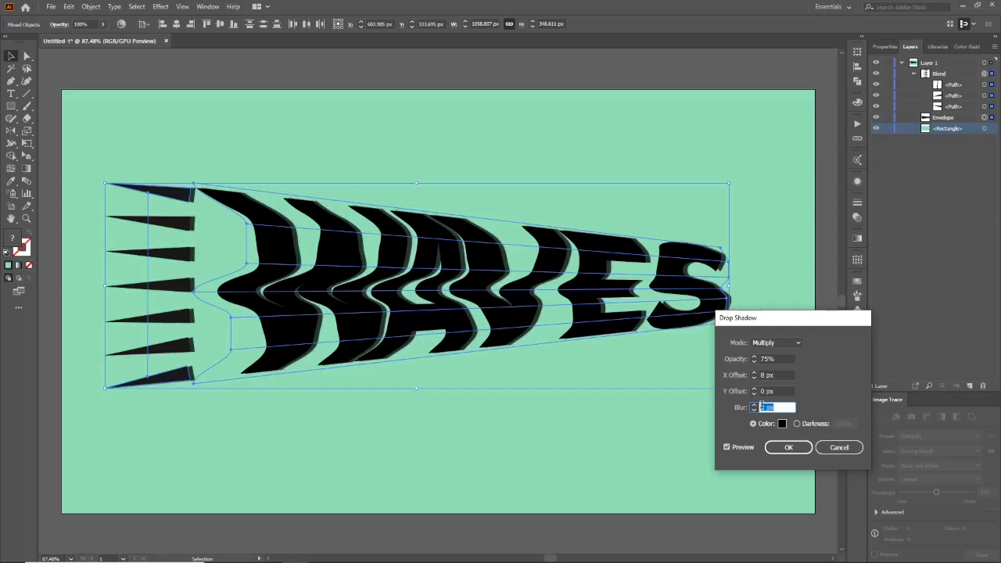
pyautogui.press('Up')
pyautogui.press('Up')
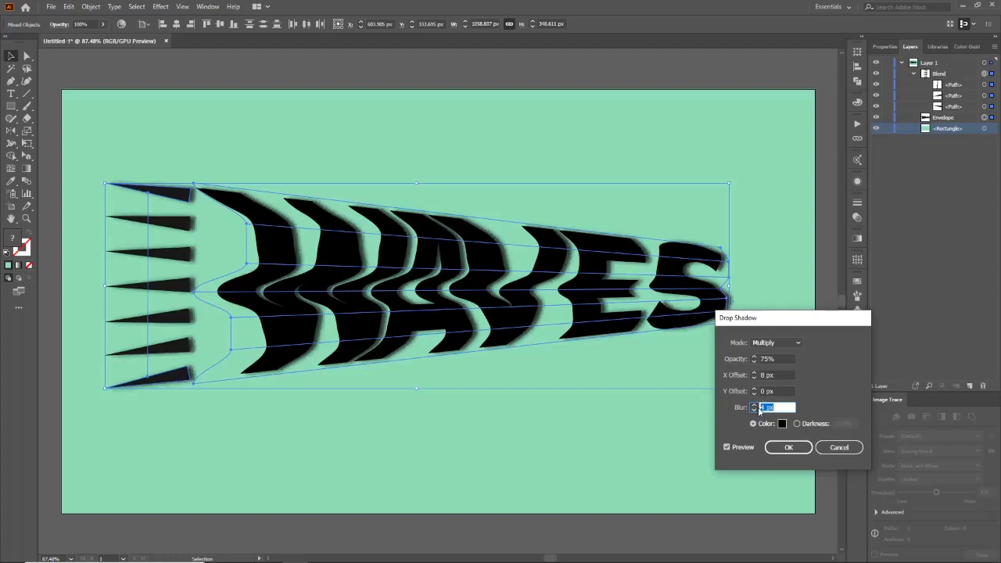
pyautogui.click(761, 375)
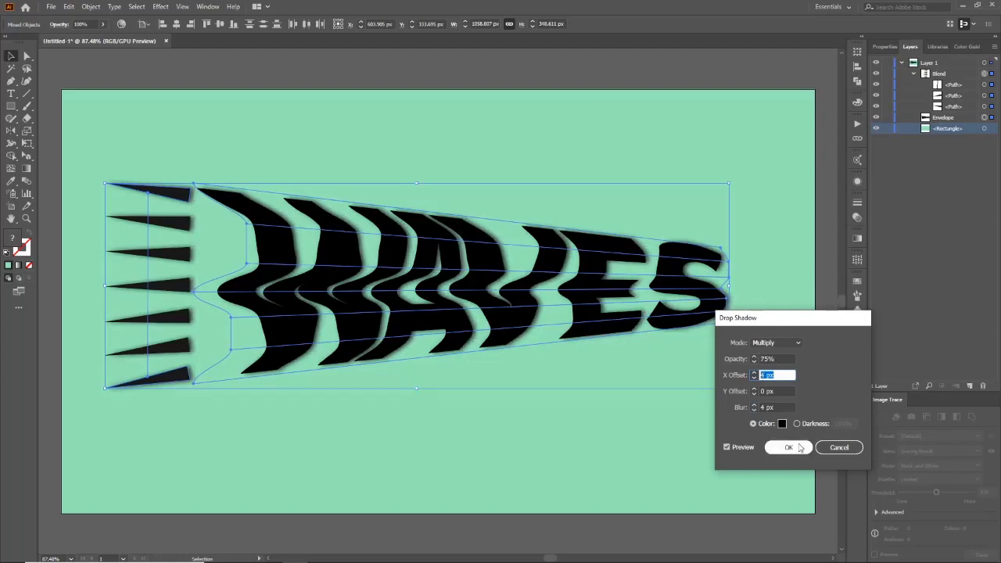
pyautogui.click(800, 448)
pyautogui.click(562, 463)
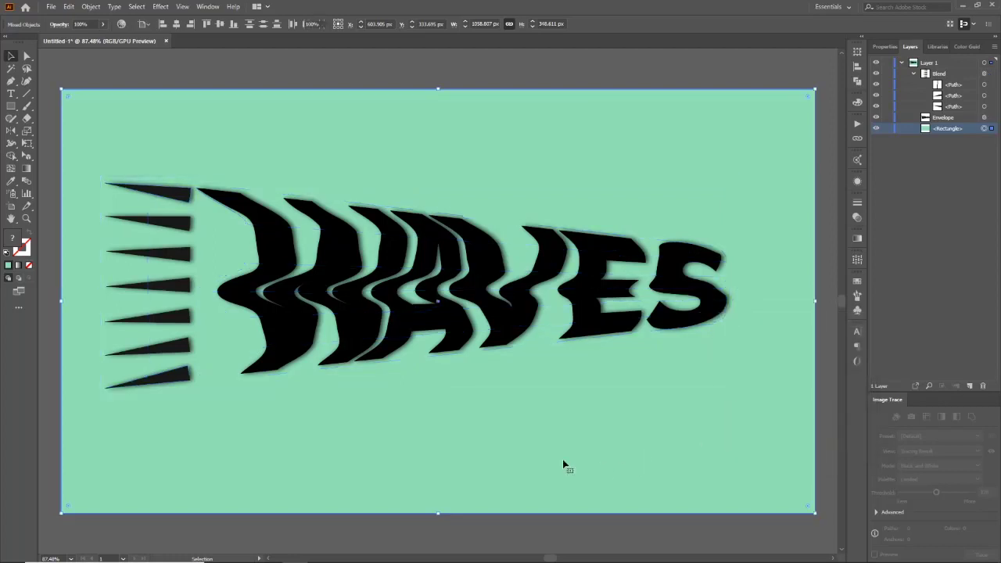